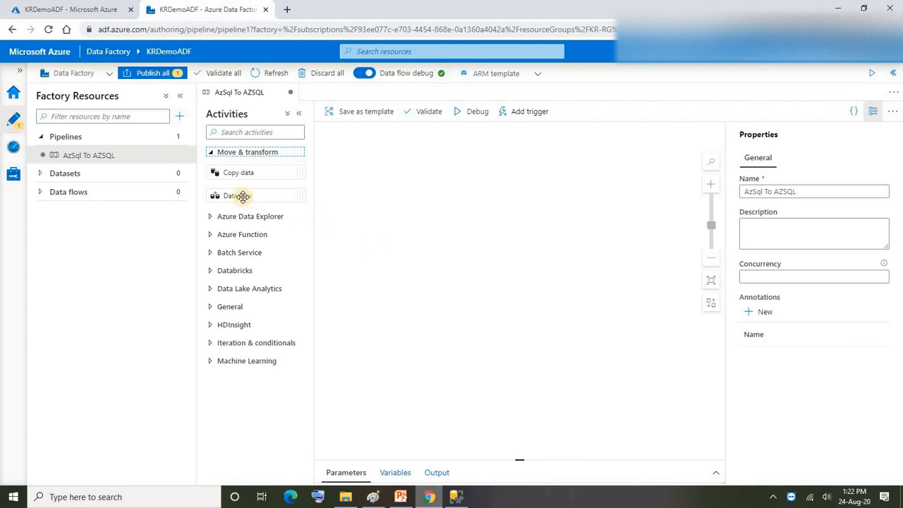
Step: Switch to SQL Server Management Studio and compare the fact_product_sales table's columns, especially profit, with the columns selected in the adworks source query
{"action": "left_click", "coordinate": [411, 344]}
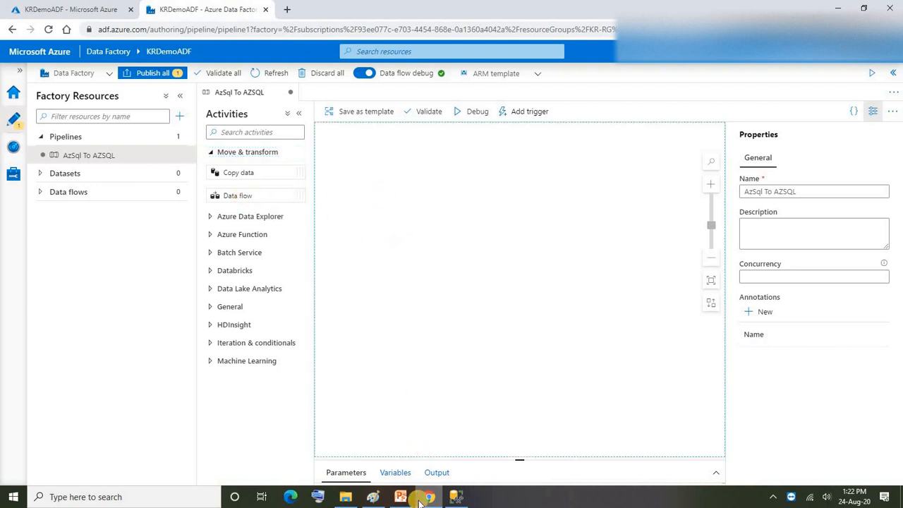
{"action": "left_click", "coordinate": [456, 497]}
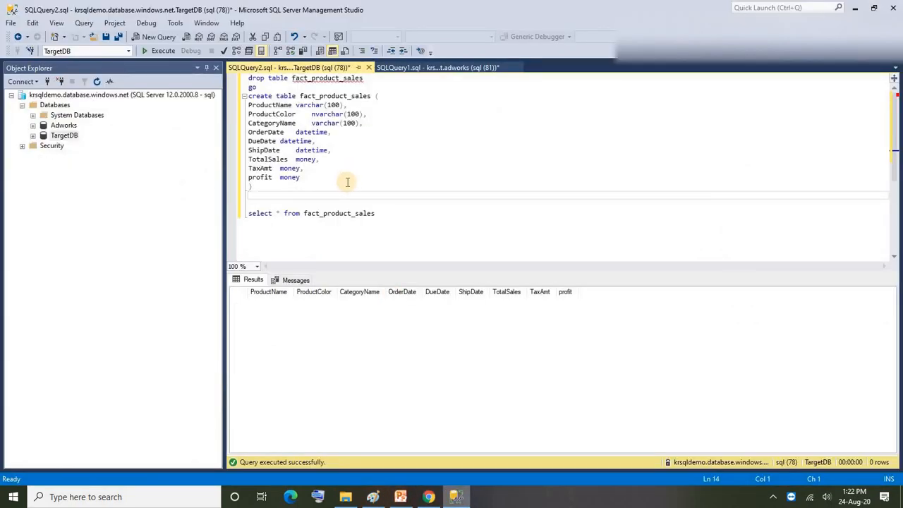
{"action": "left_click", "coordinate": [327, 177]}
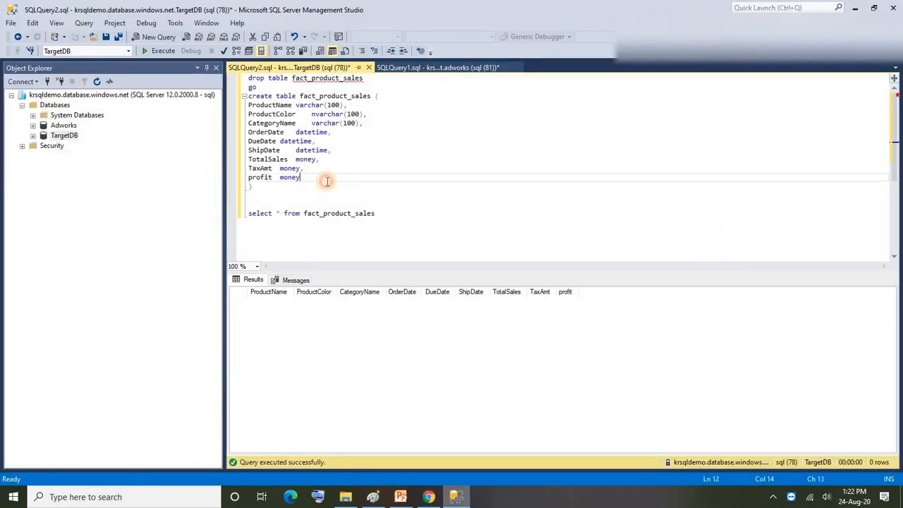
{"action": "double_click", "coordinate": [252, 177]}
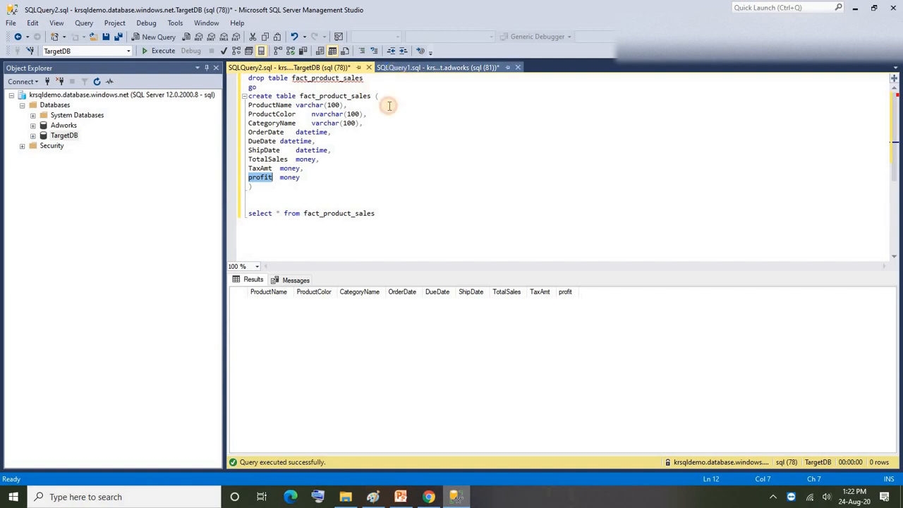
{"action": "left_click", "coordinate": [437, 67]}
{"action": "left_click_drag", "start_coordinate": [288, 168], "coordinate": [244, 106]}
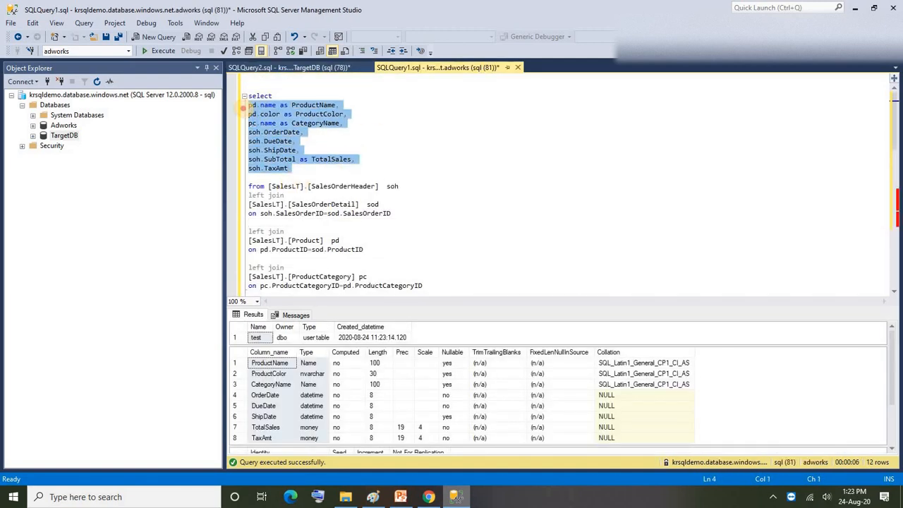
{"action": "left_click", "coordinate": [299, 170]}
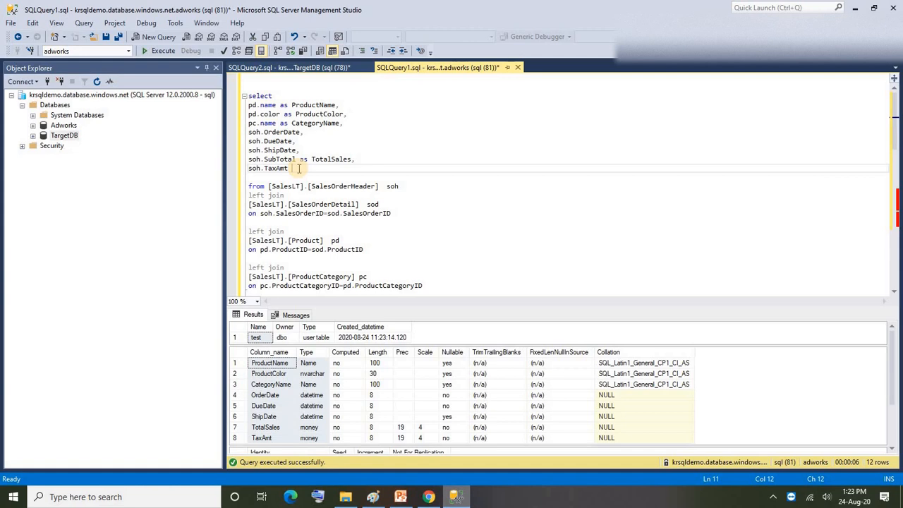
{"action": "left_click", "coordinate": [855, 7]}
Step: Add a data flow activity to the AzSql To AZSQL pipeline, creating a new Mapping Data Flow for it
{"action": "left_click", "coordinate": [437, 170]}
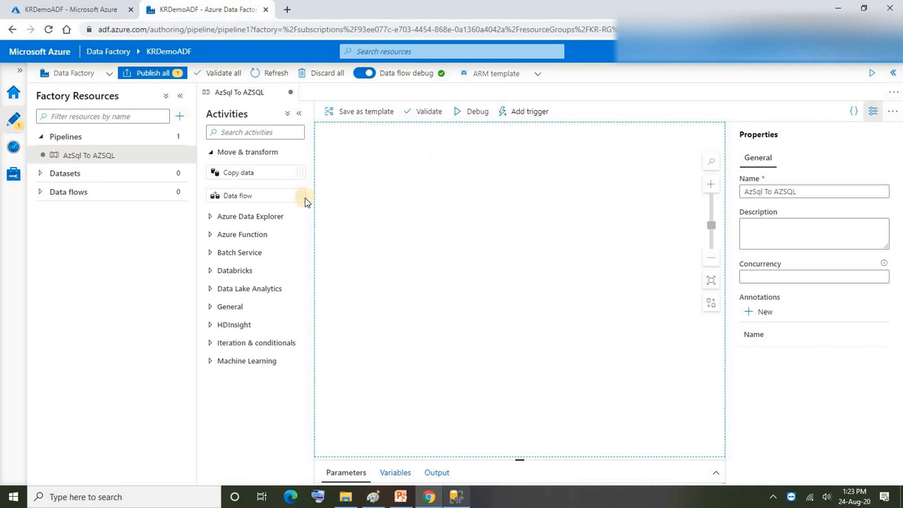
{"action": "left_click_drag", "start_coordinate": [232, 195], "coordinate": [381, 160]}
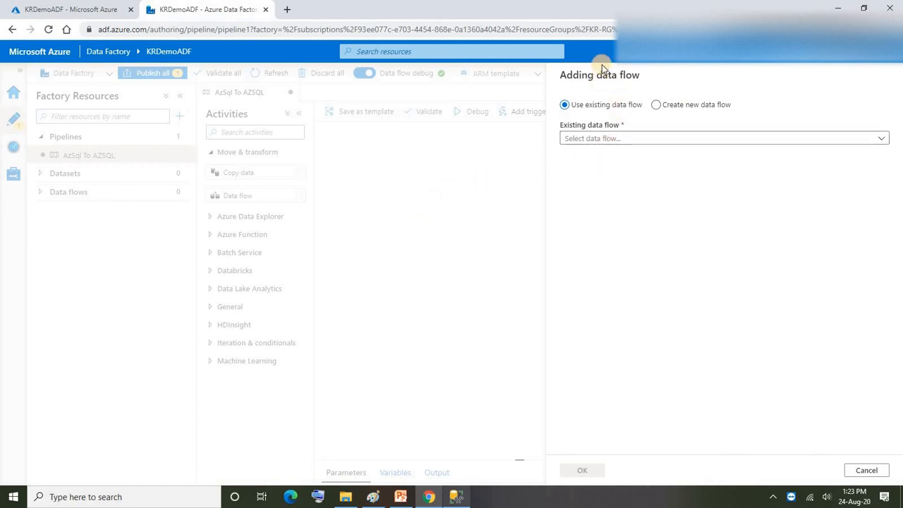
{"action": "left_click", "coordinate": [655, 106]}
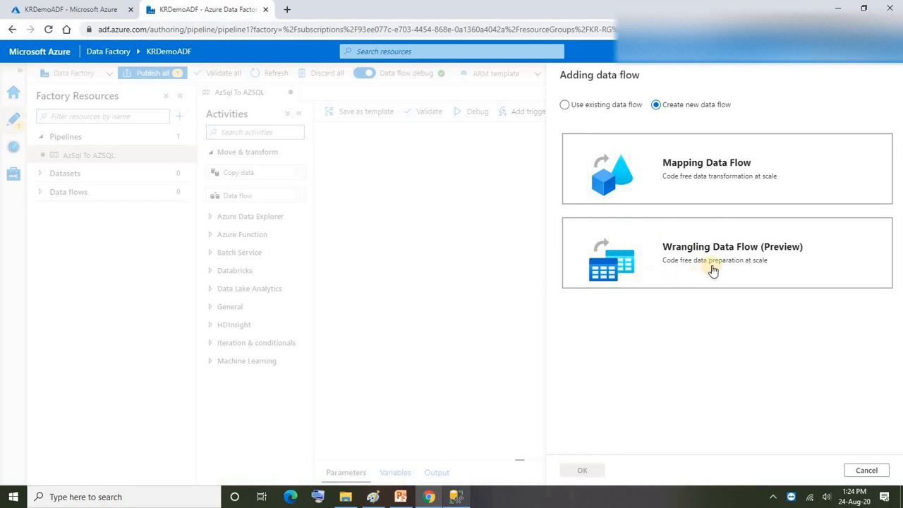
{"action": "left_click", "coordinate": [695, 172]}
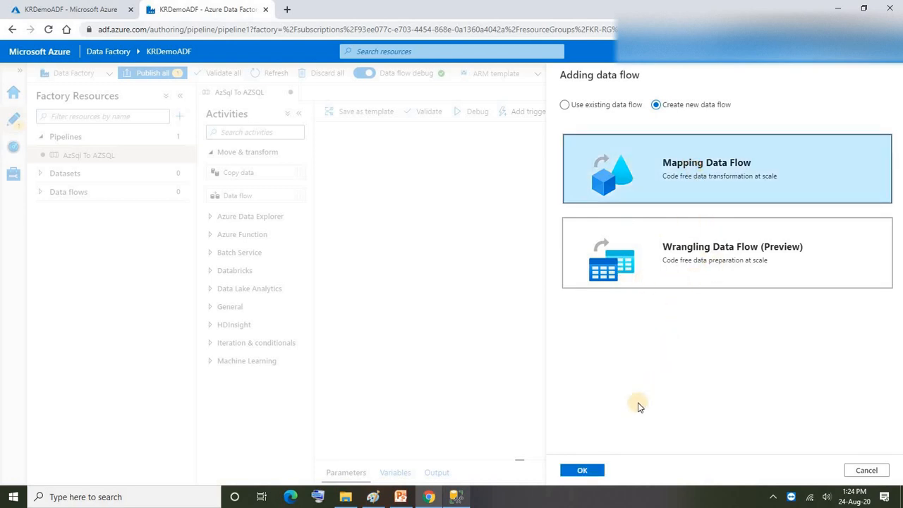
{"action": "left_click", "coordinate": [580, 473]}
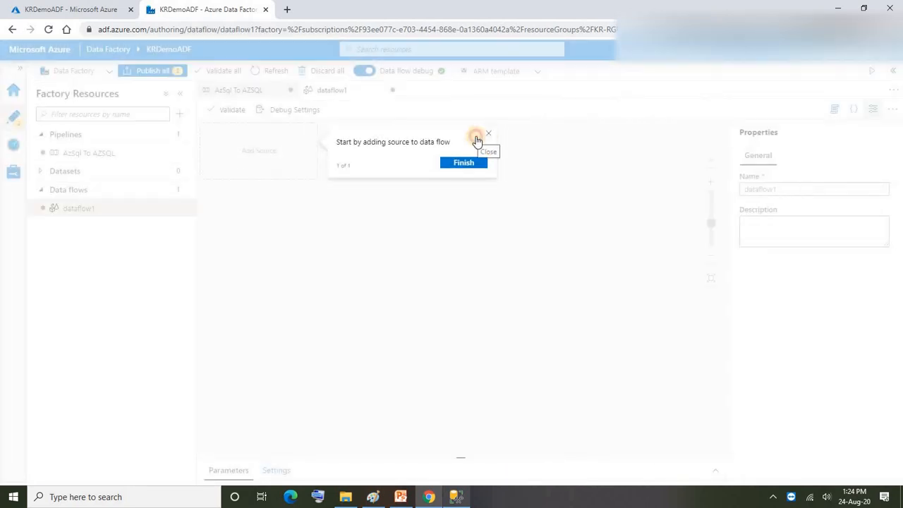
Step: Dismiss the introductory tip, add a source to the data flow and name its output stream Adworks
{"action": "left_click", "coordinate": [477, 136]}
{"action": "left_click_drag", "start_coordinate": [298, 151], "coordinate": [337, 185]}
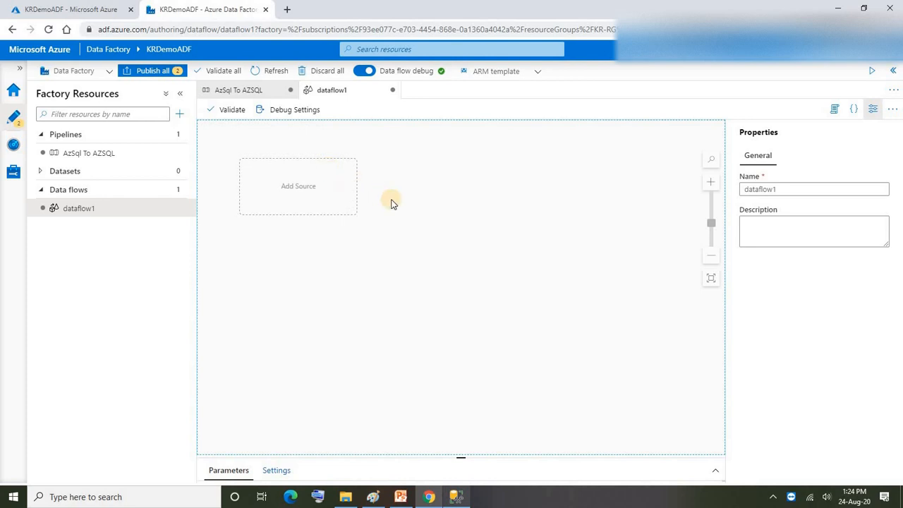
{"action": "left_click", "coordinate": [339, 194]}
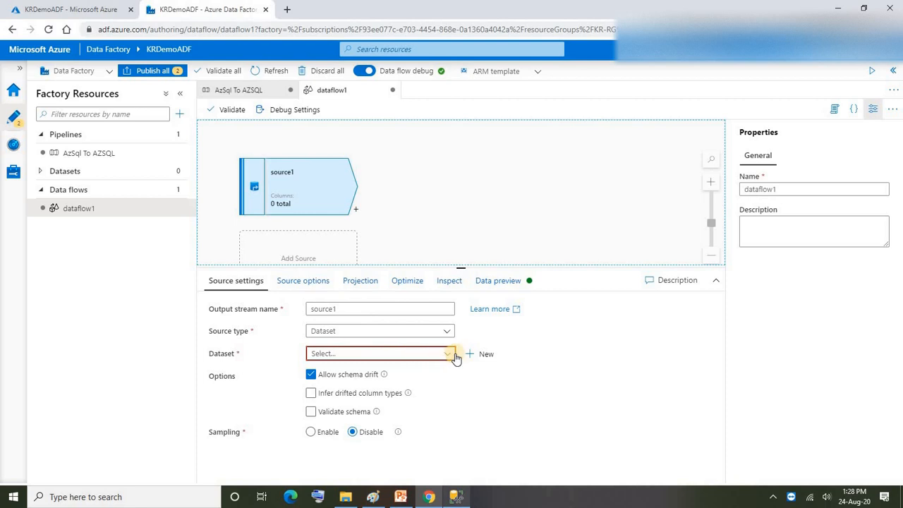
{"action": "left_click", "coordinate": [290, 312]}
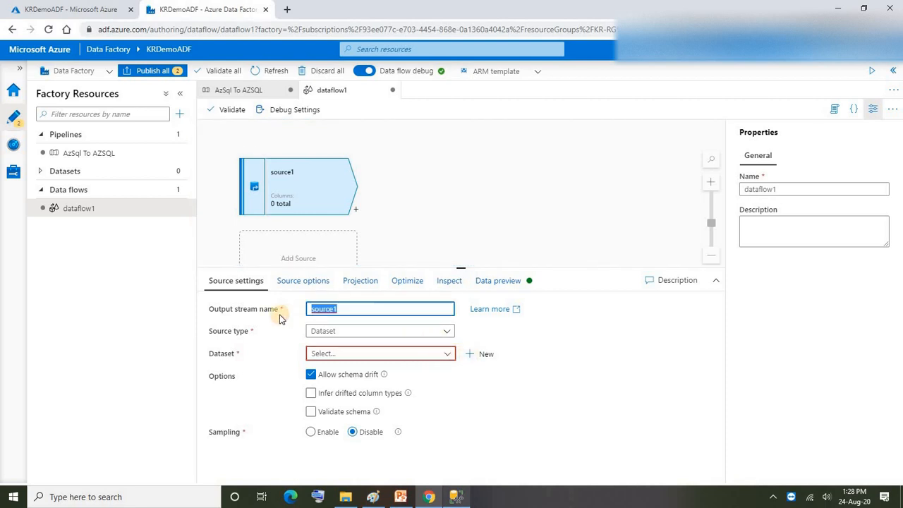
{"action": "type", "text": "Adword"}
{"action": "type", "text": "ks"}
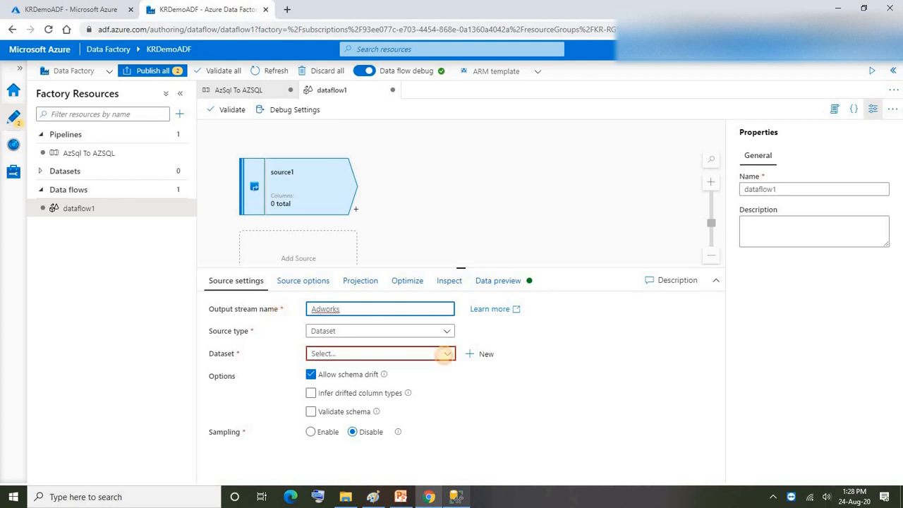
Step: Create a new Azure SQL Database dataset named Adworks for the source, using the Adworks linked service with no table selected
{"action": "left_click", "coordinate": [444, 353]}
{"action": "left_click", "coordinate": [486, 355]}
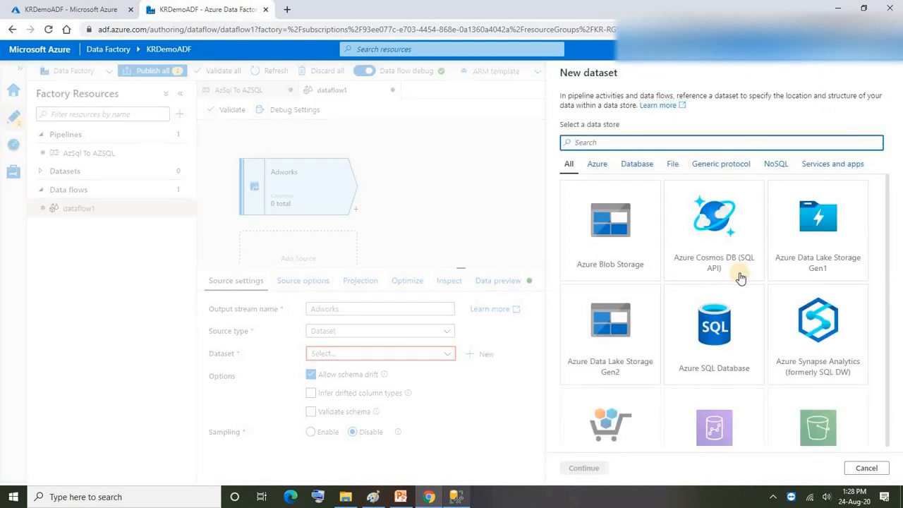
{"action": "left_click", "coordinate": [700, 311]}
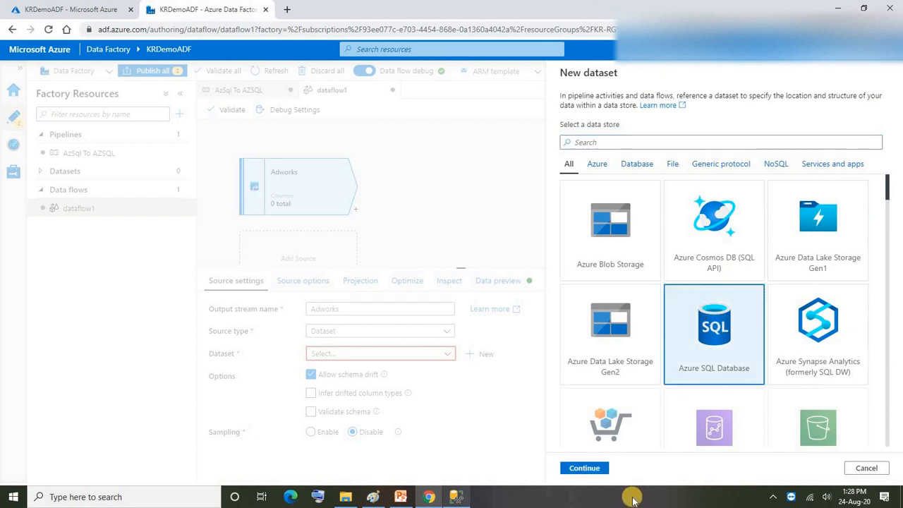
{"action": "left_click", "coordinate": [584, 467]}
{"action": "type", "text": "Adworks"}
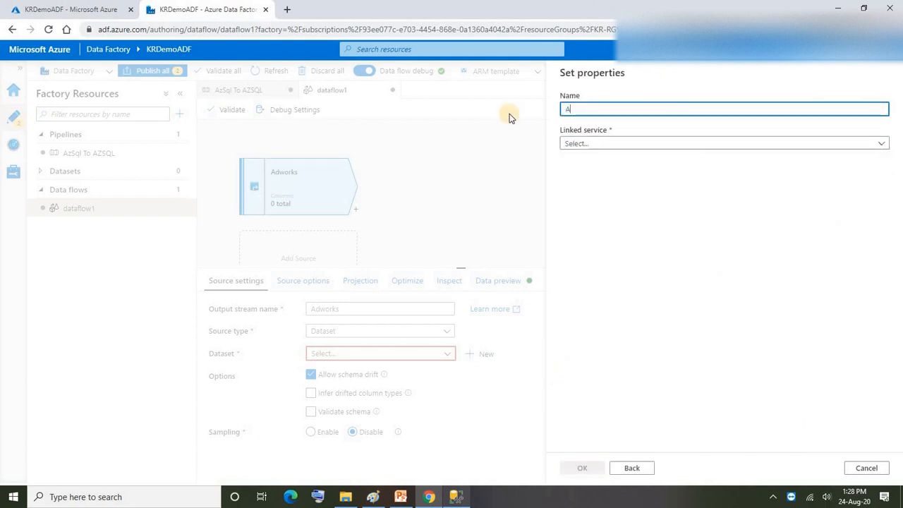
{"action": "left_click", "coordinate": [585, 143]}
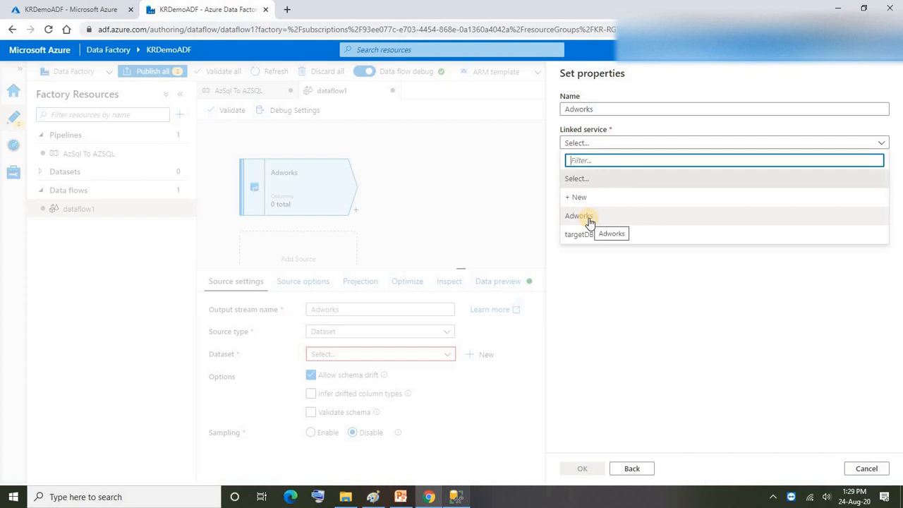
{"action": "left_click", "coordinate": [584, 217]}
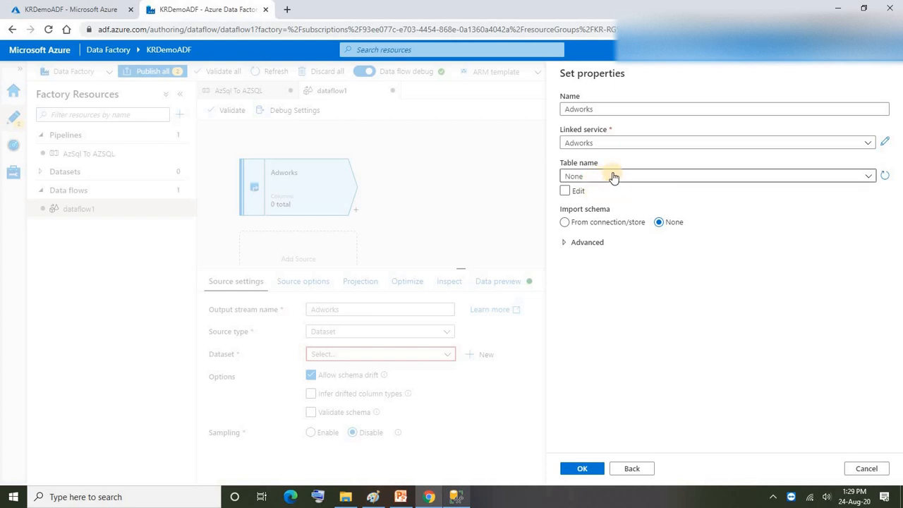
{"action": "left_click", "coordinate": [585, 471]}
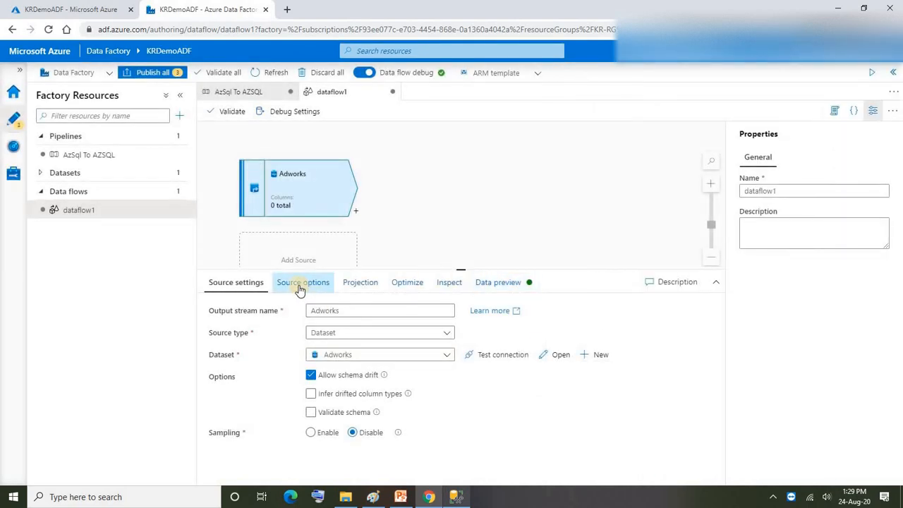
Step: Set the source input to Query and paste in the product sales SELECT statement with its left joins, copied from SQL Server Management Studio
{"action": "left_click", "coordinate": [299, 287]}
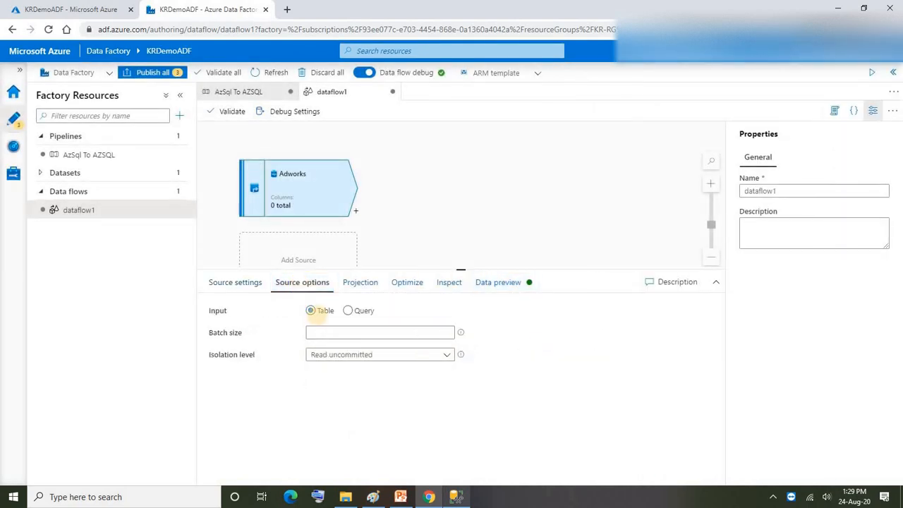
{"action": "left_click", "coordinate": [314, 317]}
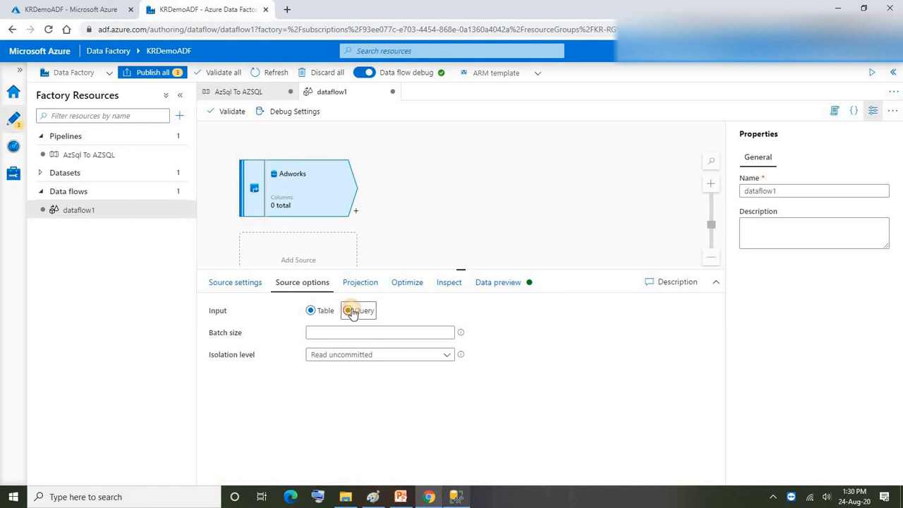
{"action": "left_click", "coordinate": [350, 311]}
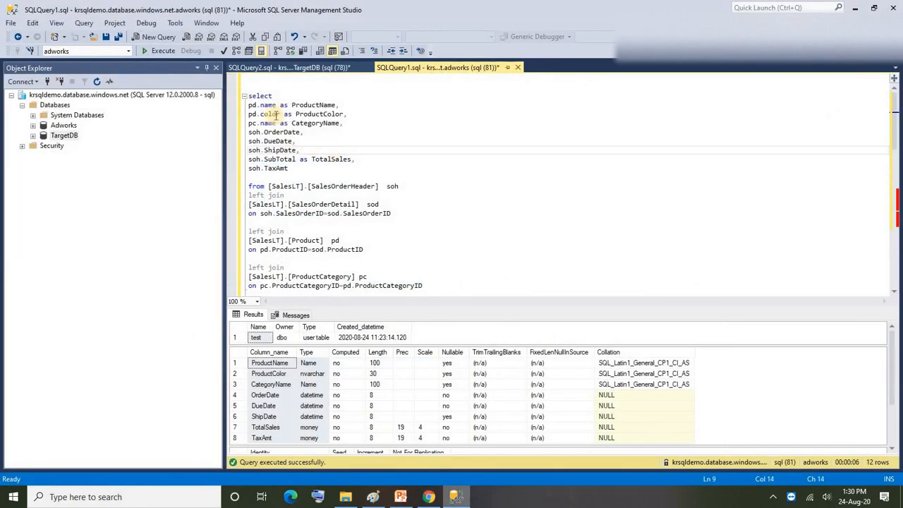
{"action": "scroll", "coordinate": [244, 94], "scroll_direction": "down", "scroll_amount": 3}
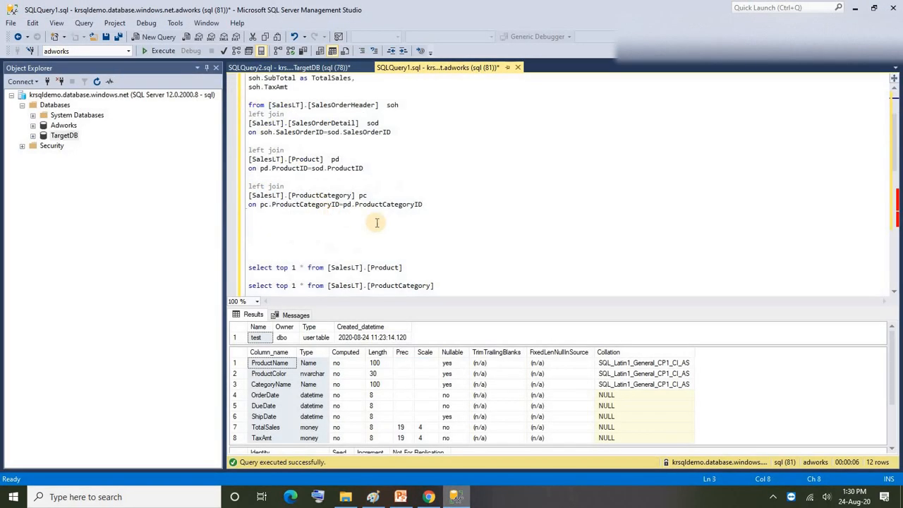
{"action": "left_click_drag", "start_coordinate": [423, 205], "coordinate": [251, 123]}
{"action": "left_click_drag", "start_coordinate": [216, 69], "coordinate": [244, 87]}
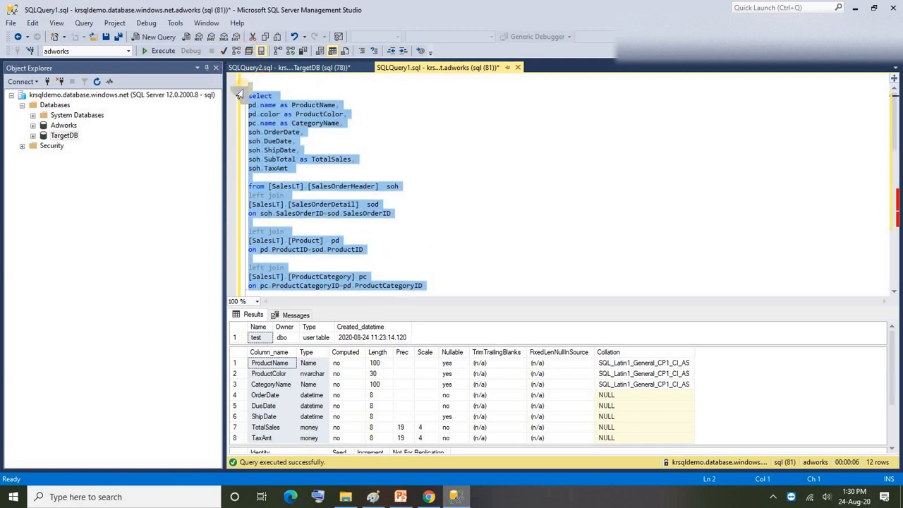
{"action": "key", "text": "alt+Tab"}
{"action": "left_click", "coordinate": [357, 336]}
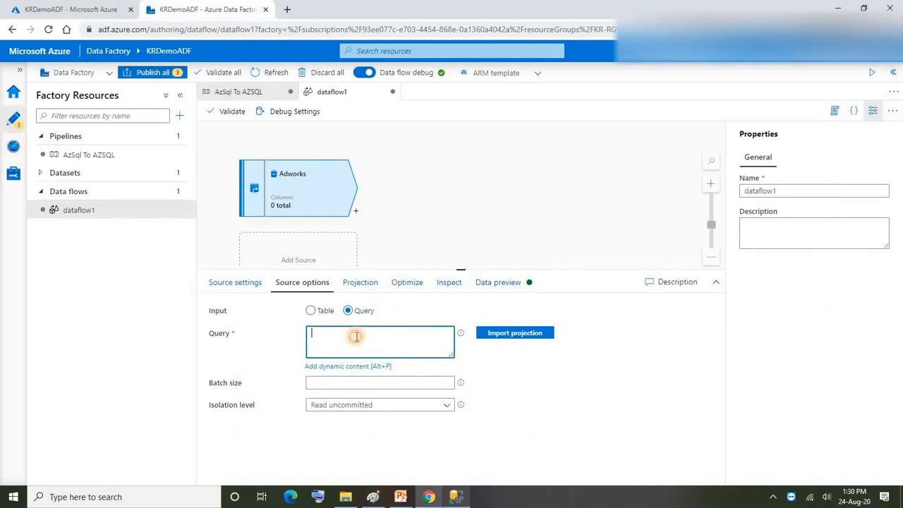
{"action": "key", "text": "ctrl+v"}
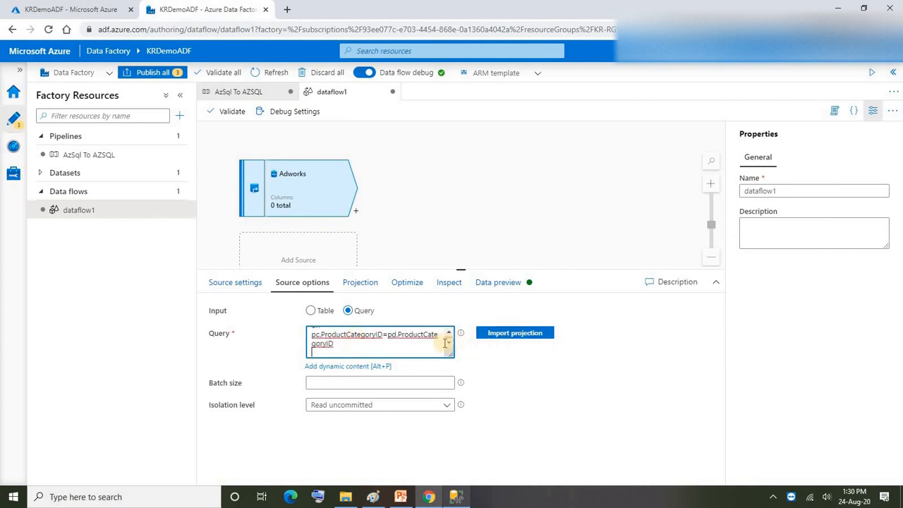
Step: Import the projection of the Adworks source to load the query's column schema
{"action": "left_click", "coordinate": [357, 284]}
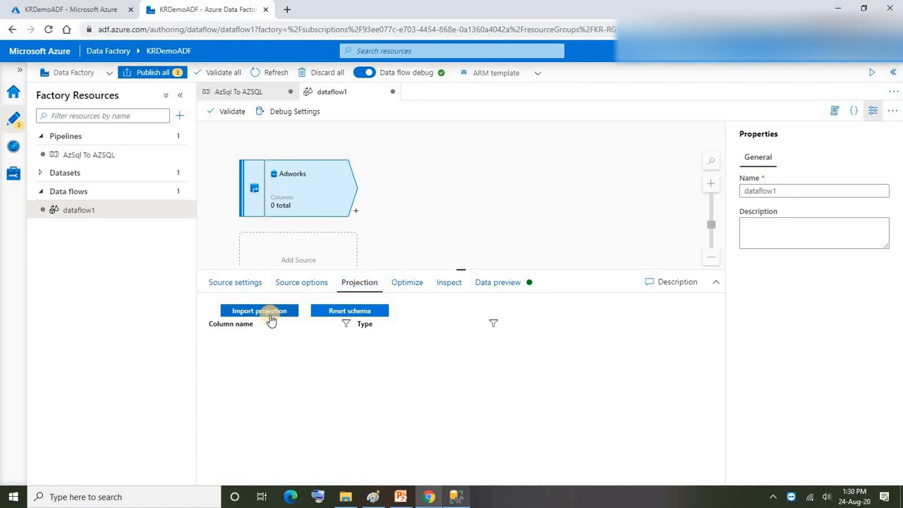
{"action": "left_click", "coordinate": [252, 313]}
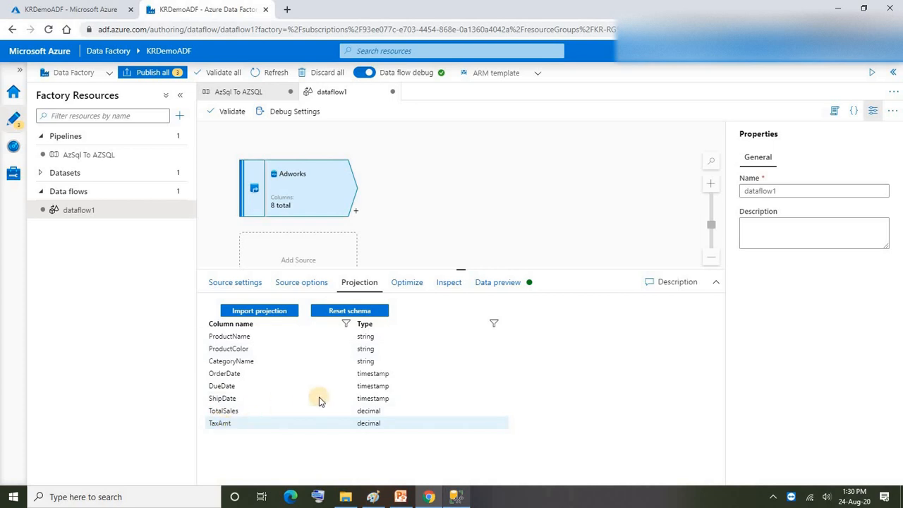
{"action": "left_click", "coordinate": [403, 187]}
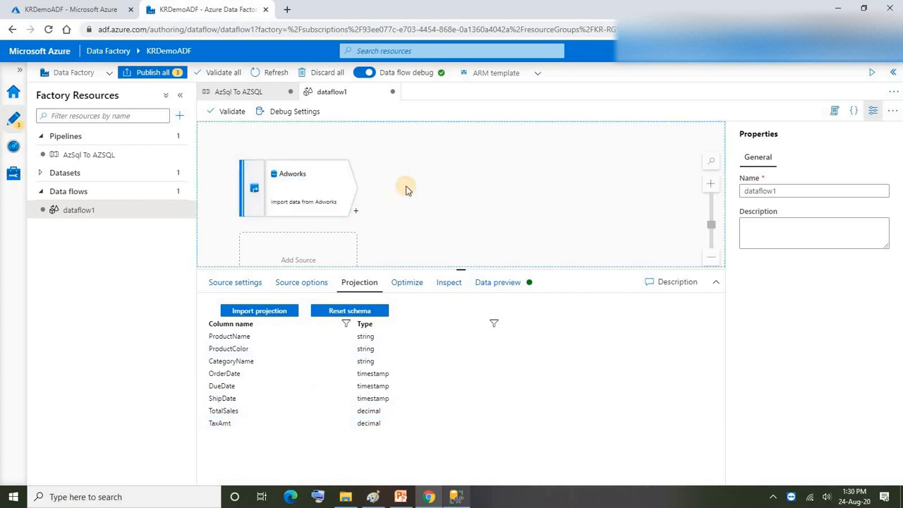
Step: Add a Derived Column transformation to the data flow directly after the Adworks source
{"action": "left_click", "coordinate": [354, 187]}
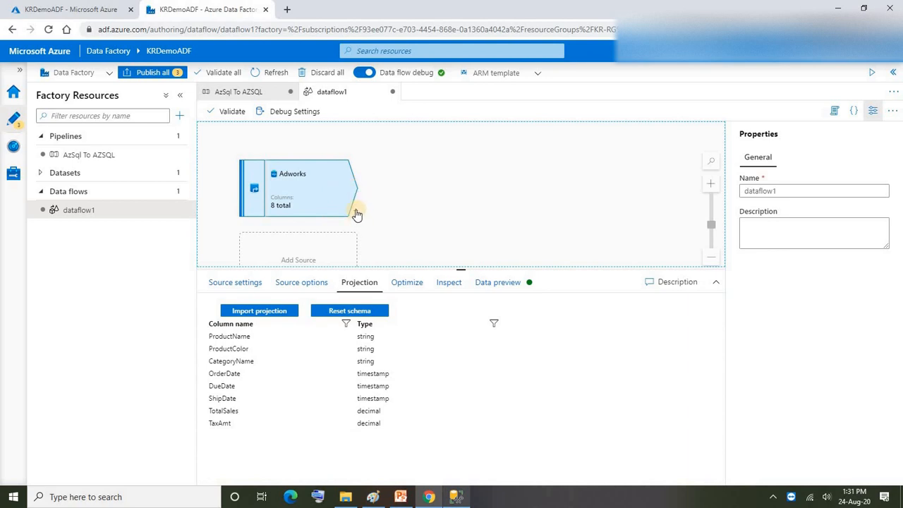
{"action": "left_click", "coordinate": [356, 213]}
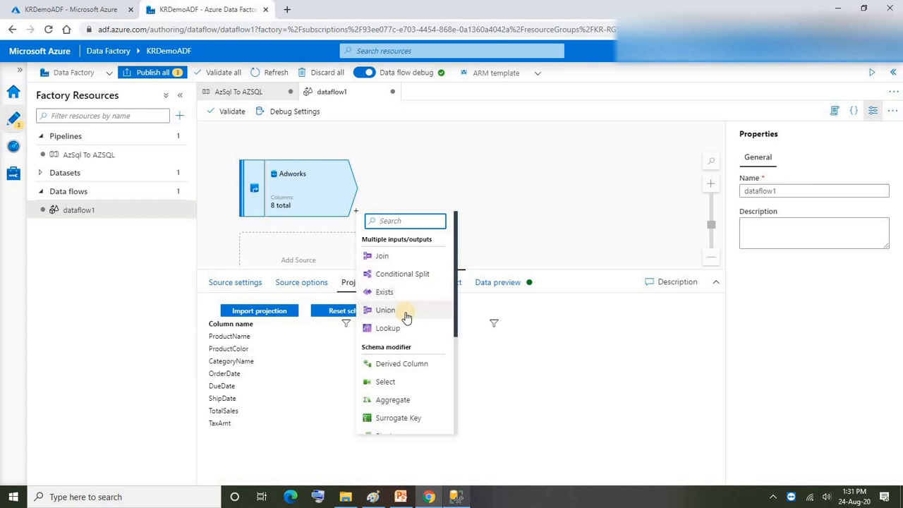
{"action": "scroll", "coordinate": [404, 315], "scroll_direction": "down", "scroll_amount": 2}
{"action": "scroll", "coordinate": [399, 310], "scroll_direction": "down", "scroll_amount": 3}
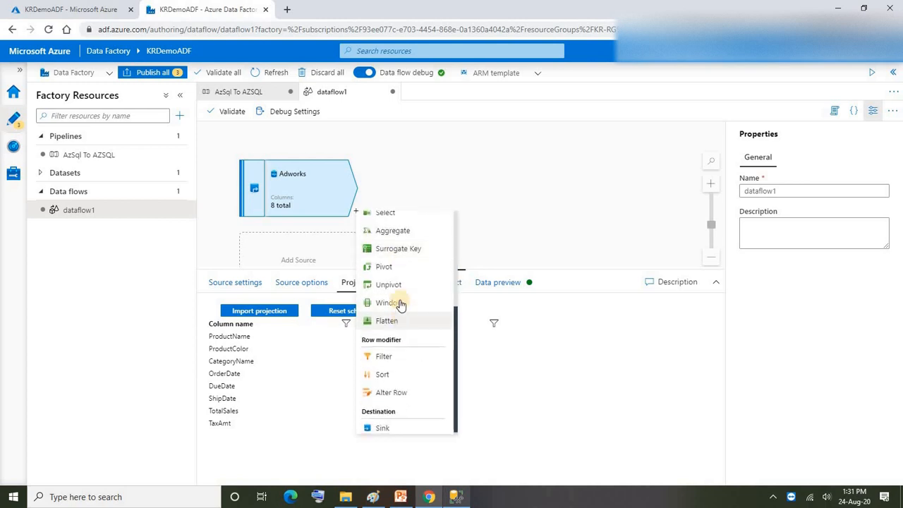
{"action": "scroll", "coordinate": [395, 310], "scroll_direction": "up", "scroll_amount": 5}
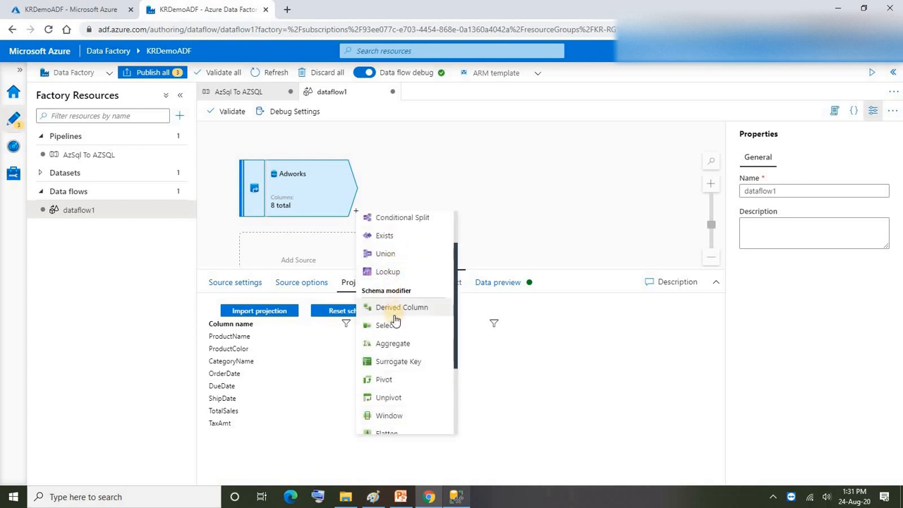
{"action": "scroll", "coordinate": [396, 314], "scroll_direction": "down", "scroll_amount": 3}
{"action": "scroll", "coordinate": [400, 337], "scroll_direction": "up", "scroll_amount": 2}
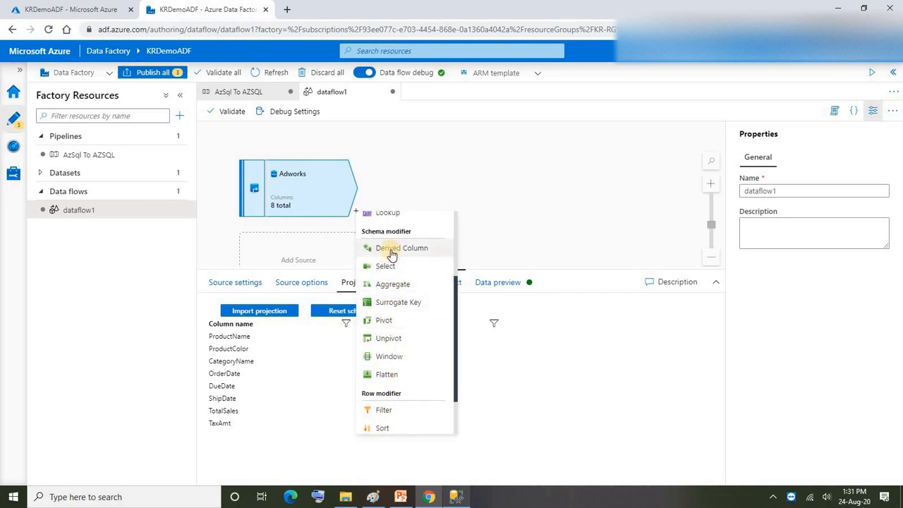
{"action": "left_click", "coordinate": [392, 251]}
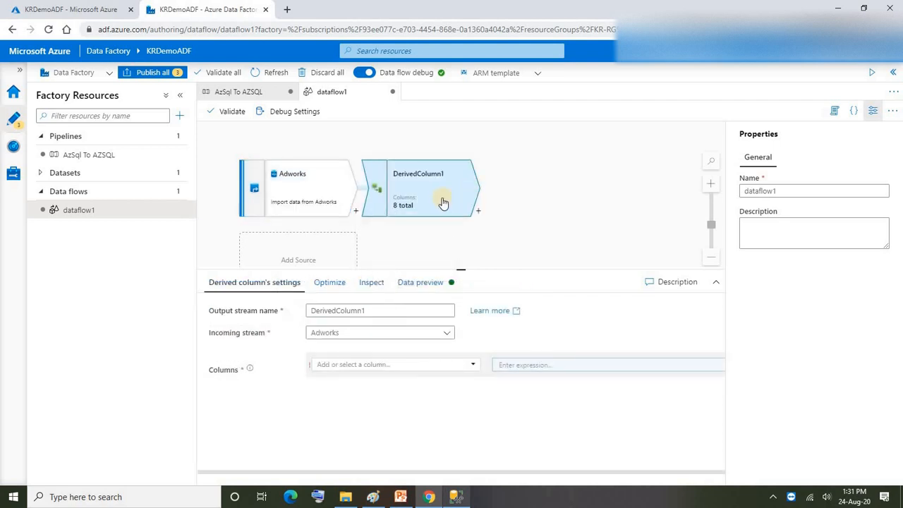
{"action": "left_click", "coordinate": [387, 313]}
{"action": "left_click_drag", "start_coordinate": [287, 321], "coordinate": [292, 318]}
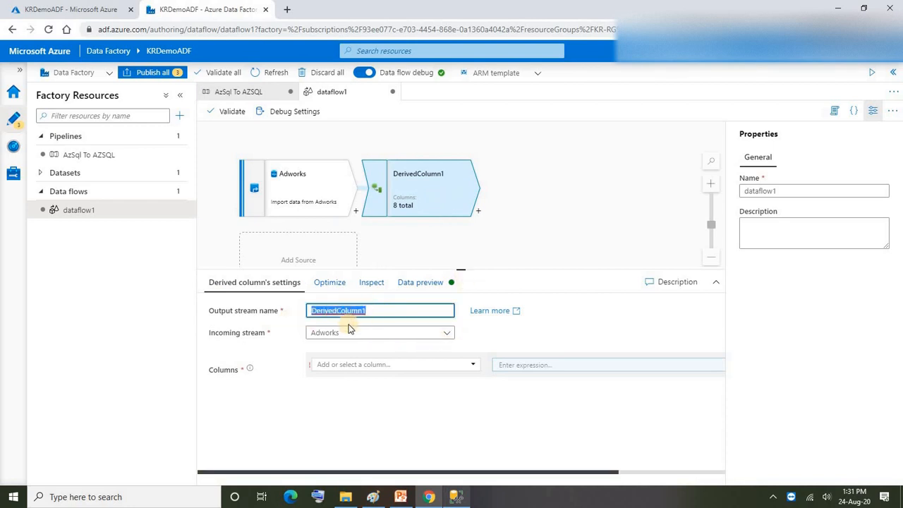
{"action": "left_click", "coordinate": [557, 314]}
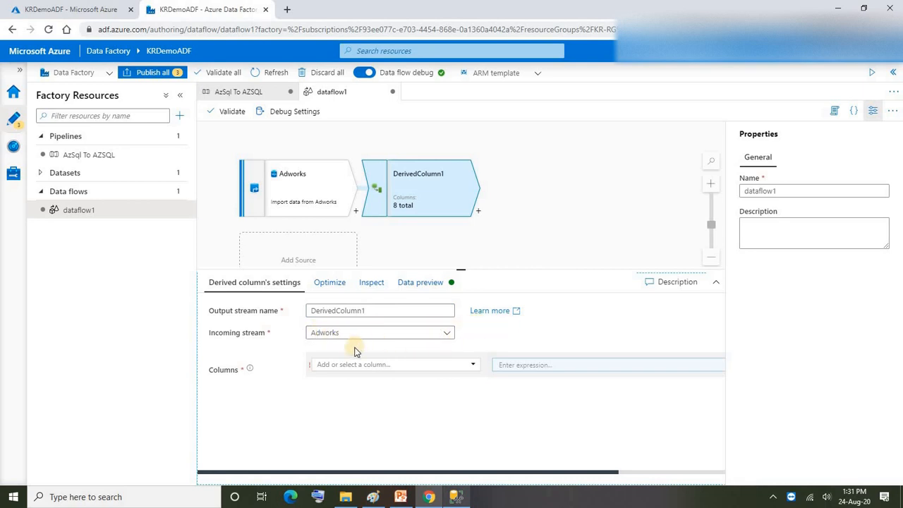
Step: Add a column named Profit to the derived column transformation and open its expression for editing
{"action": "left_click", "coordinate": [343, 366]}
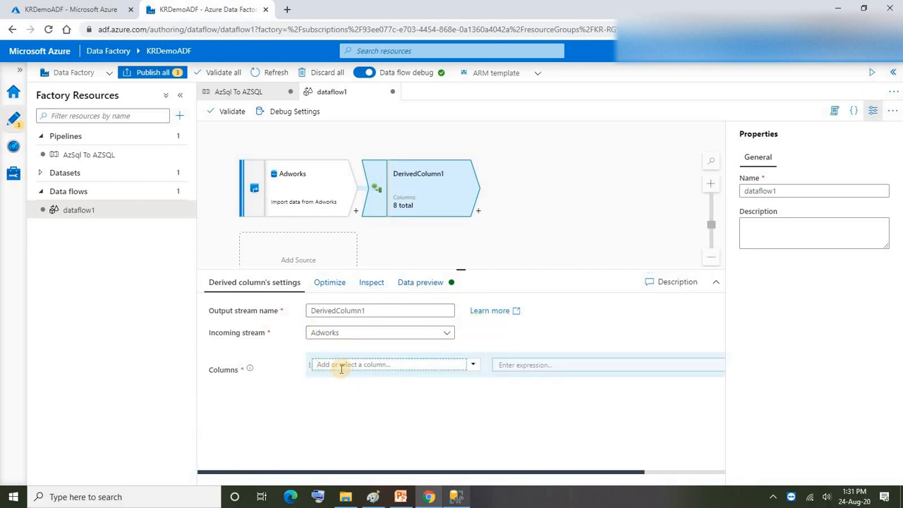
{"action": "type", "text": "Profit"}
{"action": "left_click", "coordinate": [509, 367]}
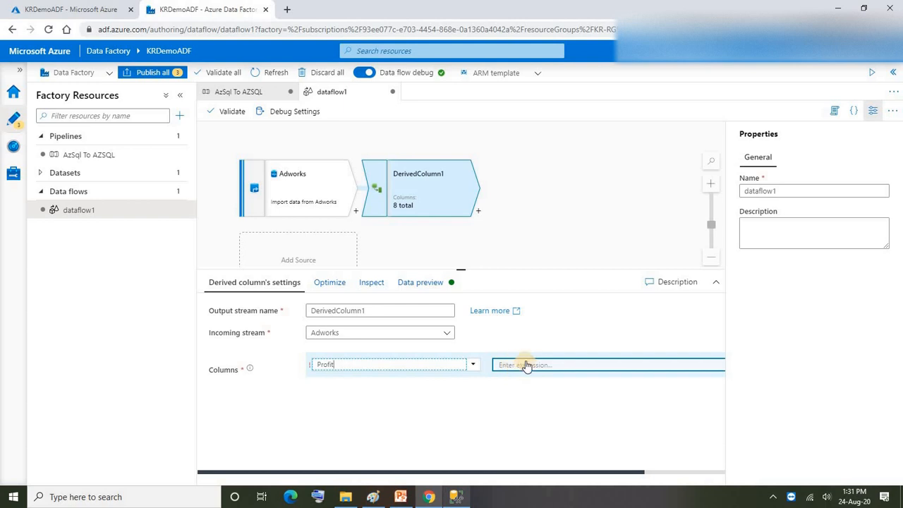
{"action": "left_click", "coordinate": [519, 366]}
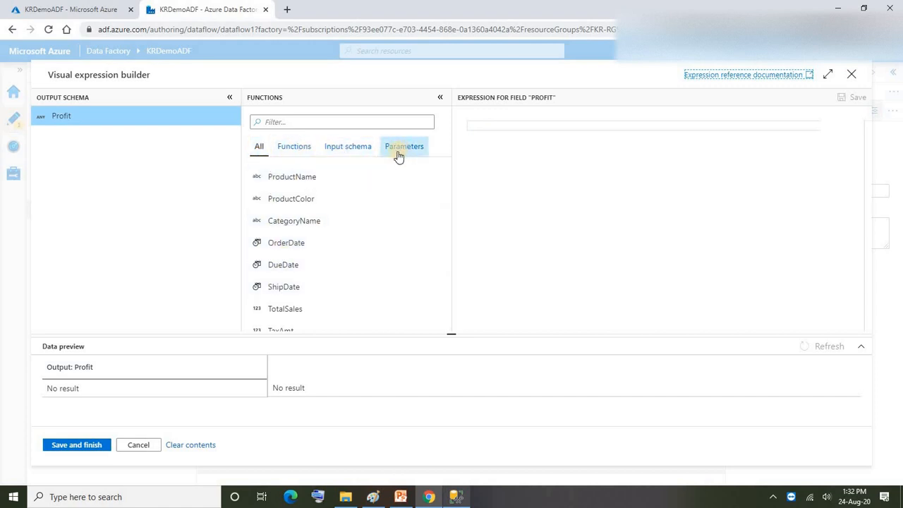
{"action": "left_click", "coordinate": [500, 166]}
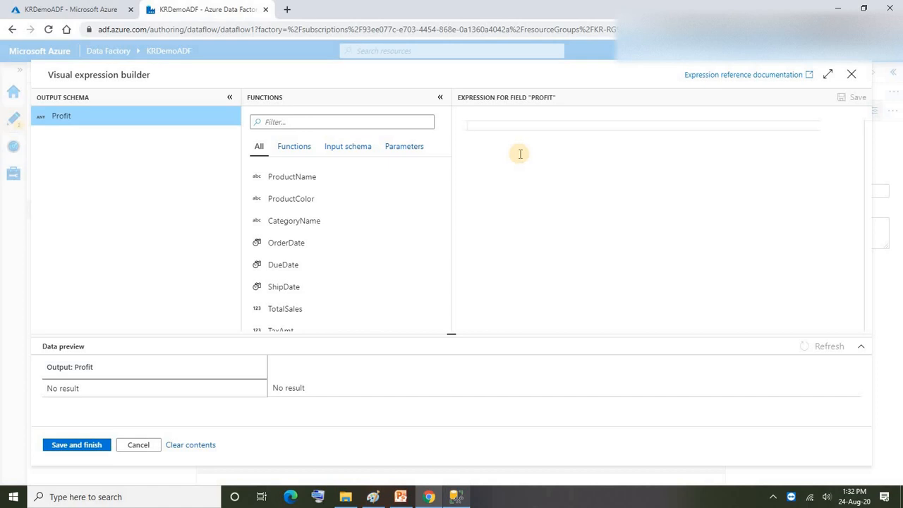
Step: Define the Profit column's expression as TotalSales-TaxAmt and save it
{"action": "type", "text": "sql"}
{"action": "key", "text": "BackSpace"}
{"action": "type", "text": "to"}
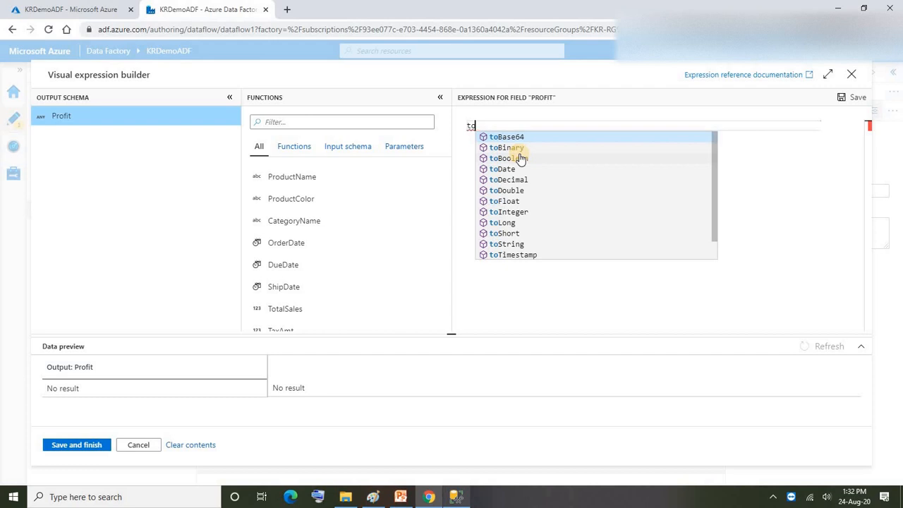
{"action": "type", "text": "ta"}
{"action": "left_click", "coordinate": [520, 137]}
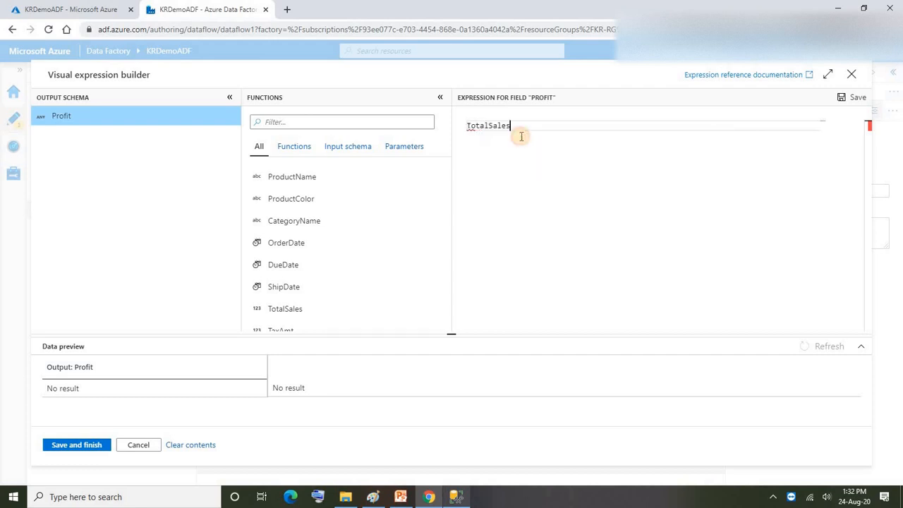
{"action": "type", "text": "-ta"}
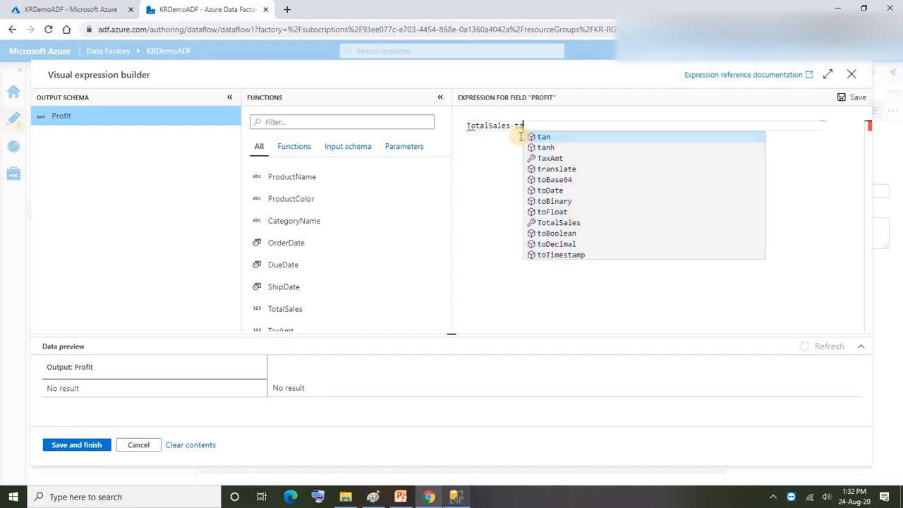
{"action": "left_click", "coordinate": [550, 158]}
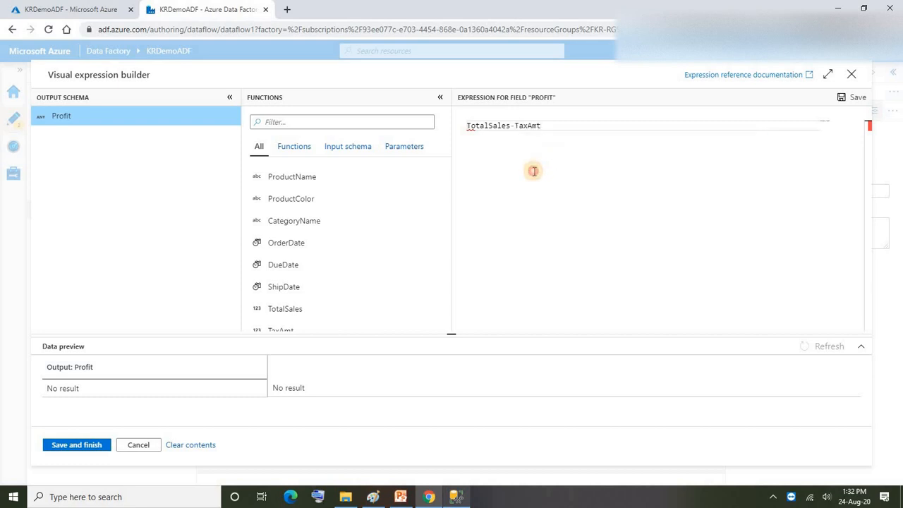
{"action": "left_click", "coordinate": [855, 98]}
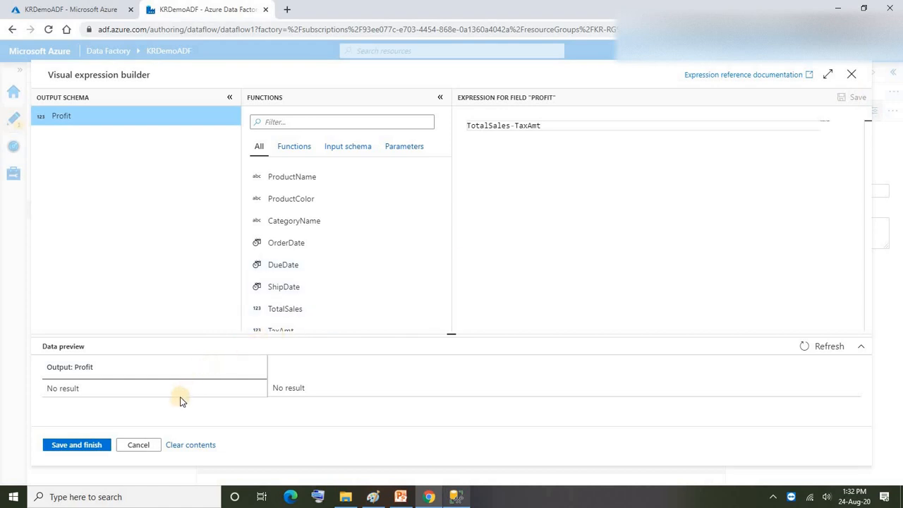
{"action": "left_click", "coordinate": [76, 445]}
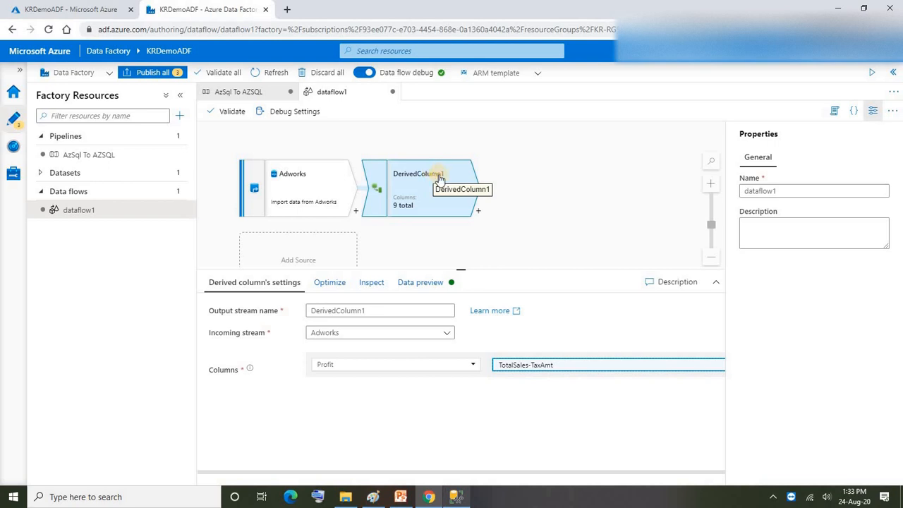
{"action": "left_click", "coordinate": [479, 213]}
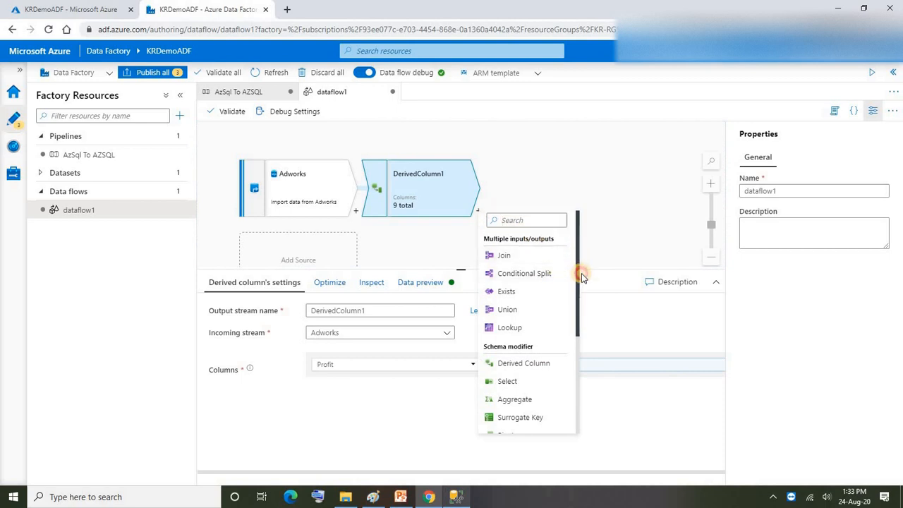
{"action": "left_click_drag", "start_coordinate": [581, 270], "coordinate": [581, 367]}
{"action": "left_click", "coordinate": [491, 195]}
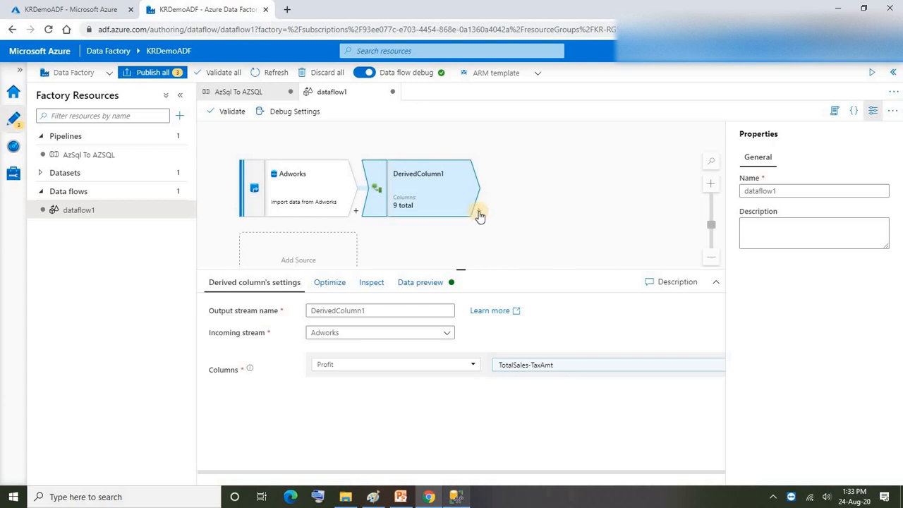
Step: Add a sink after the derived column transformation and name its output stream TargetDB
{"action": "left_click", "coordinate": [478, 212]}
{"action": "scroll", "coordinate": [533, 379], "scroll_direction": "down", "scroll_amount": 3}
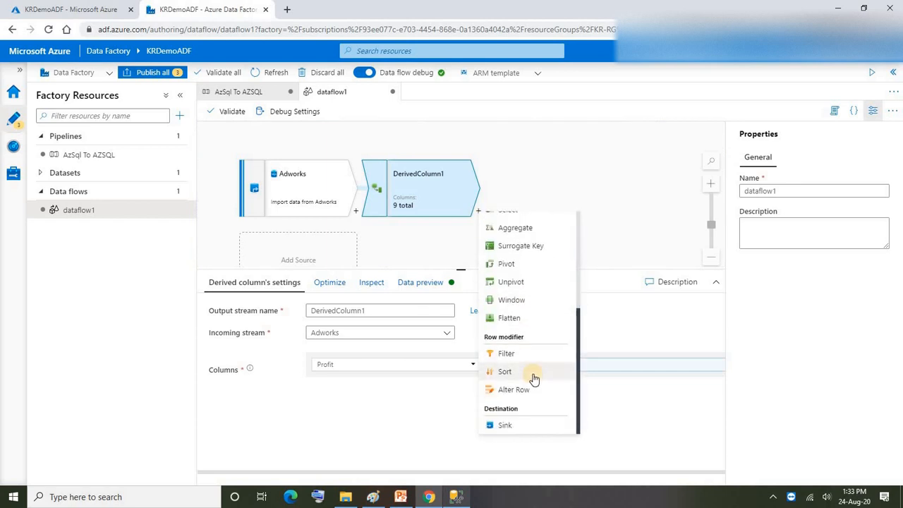
{"action": "left_click", "coordinate": [505, 425]}
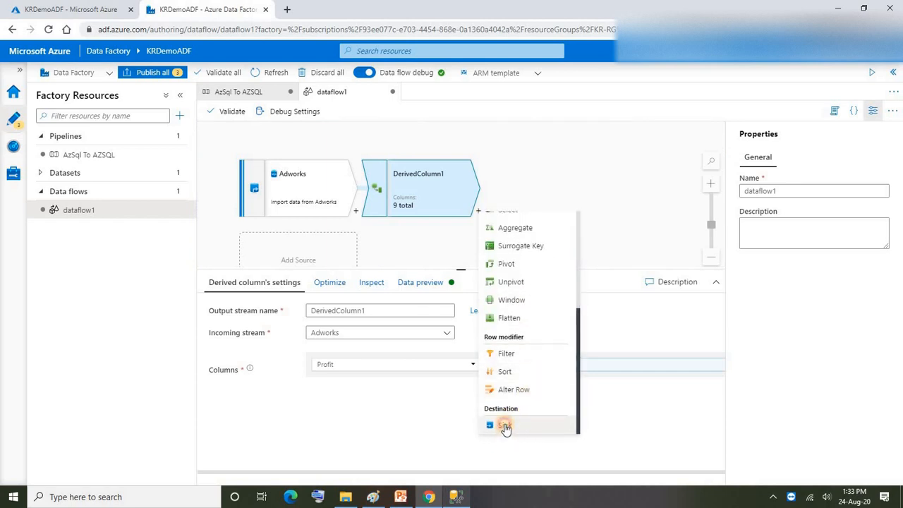
{"action": "left_click", "coordinate": [551, 173]}
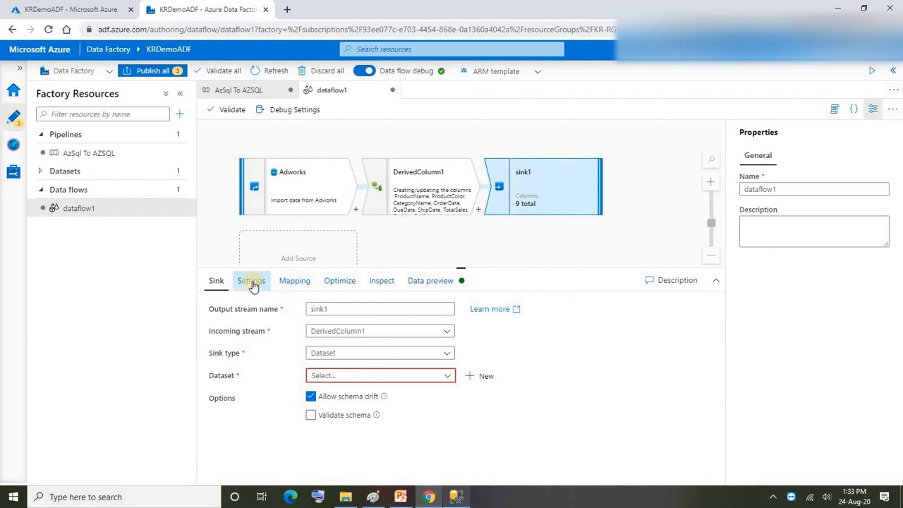
{"action": "left_click", "coordinate": [263, 310]}
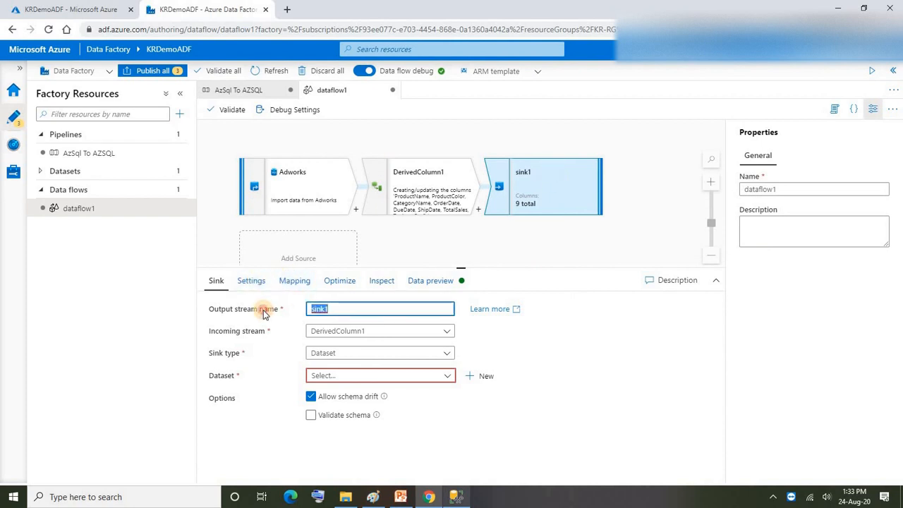
{"action": "type", "text": "TargetDB"}
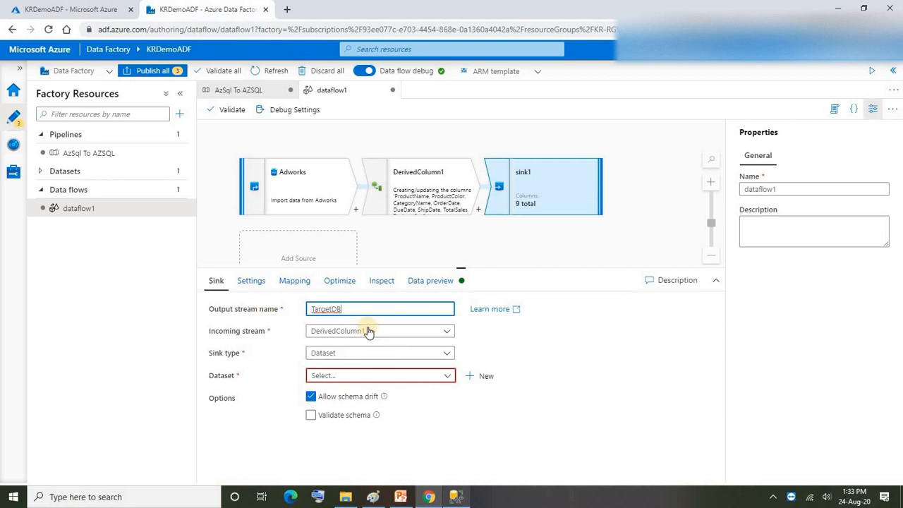
Step: Create an Azure SQL Database dataset named TargetDB for the sink, using the targetDB linked service and table dbo.fact_product_sales, with the schema imported from the connection
{"action": "left_click", "coordinate": [483, 376]}
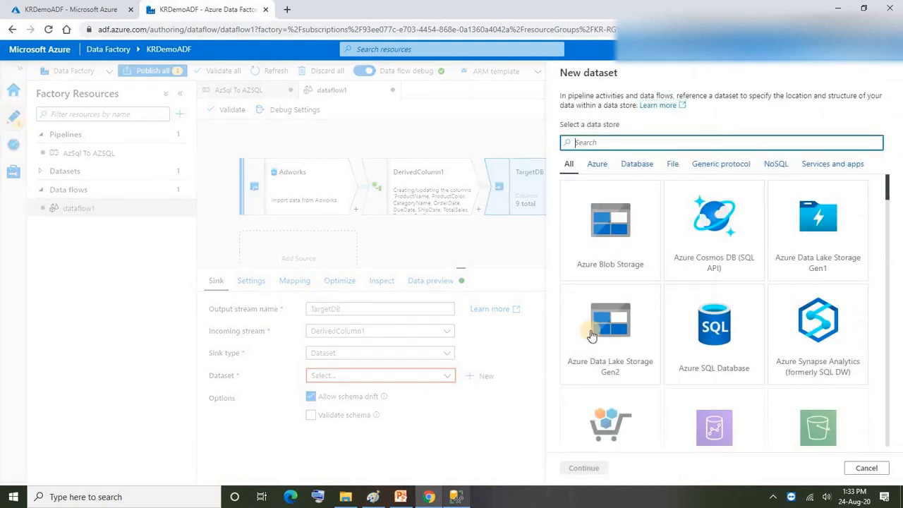
{"action": "left_click", "coordinate": [707, 337]}
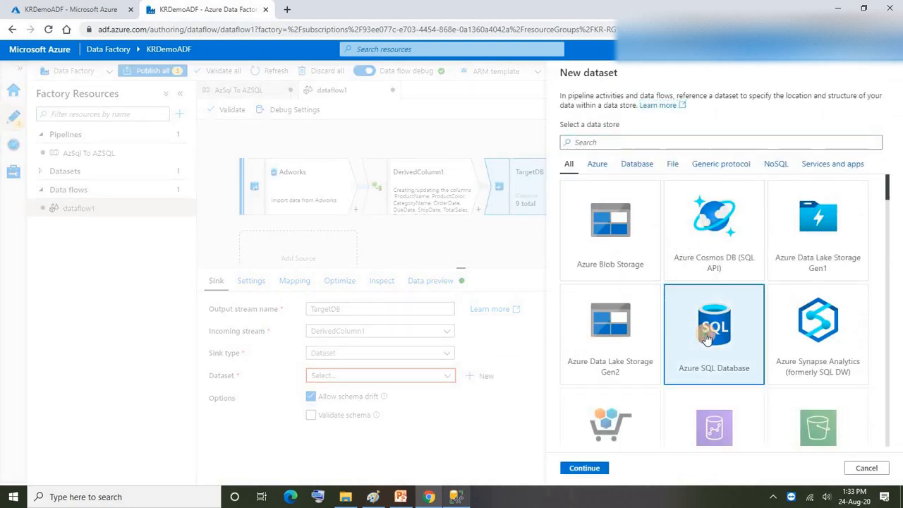
{"action": "left_click", "coordinate": [593, 469]}
{"action": "left_click_drag", "start_coordinate": [616, 109], "coordinate": [522, 117]}
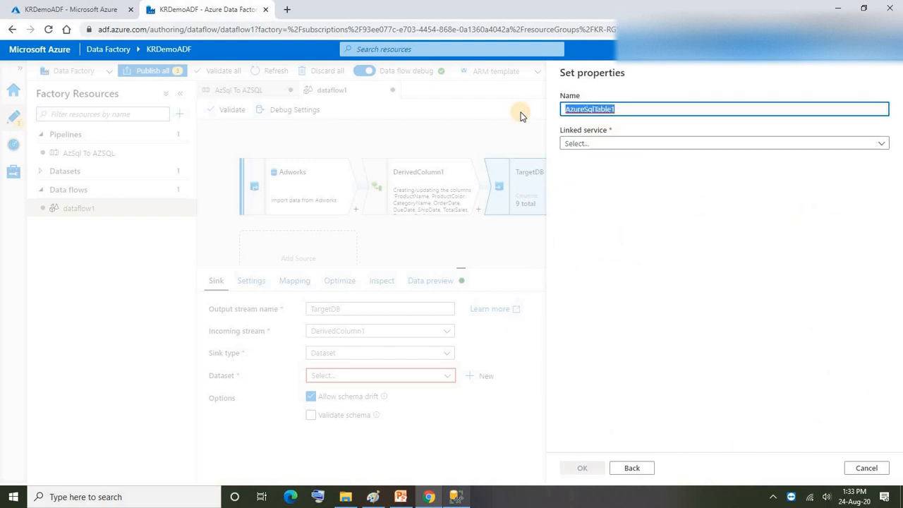
{"action": "type", "text": "TargetDB"}
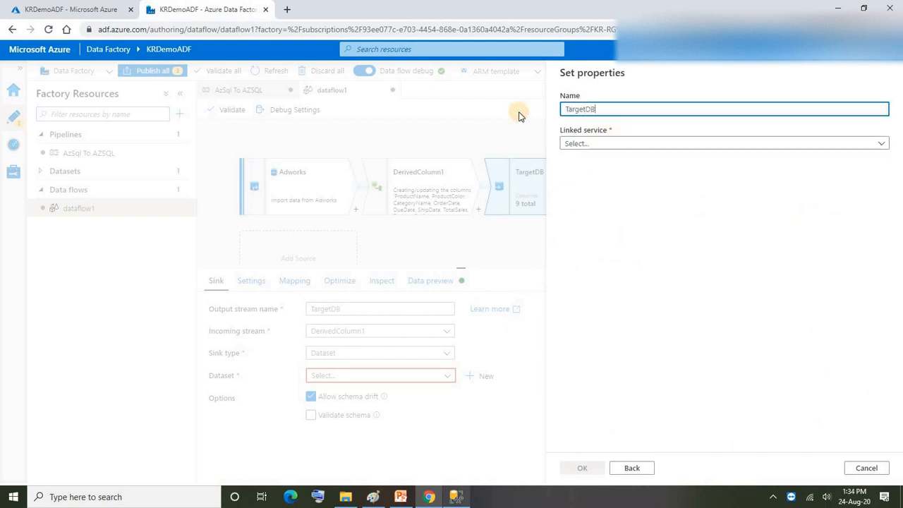
{"action": "left_click", "coordinate": [609, 143]}
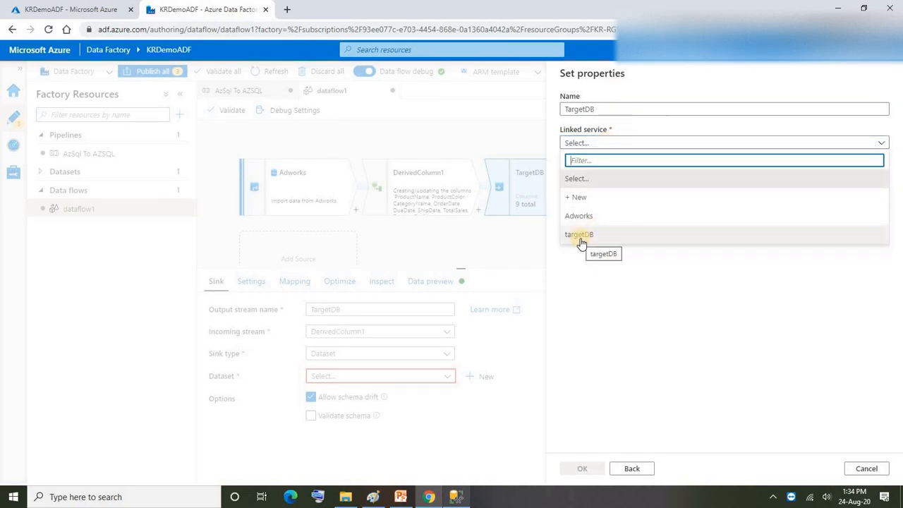
{"action": "left_click", "coordinate": [580, 237]}
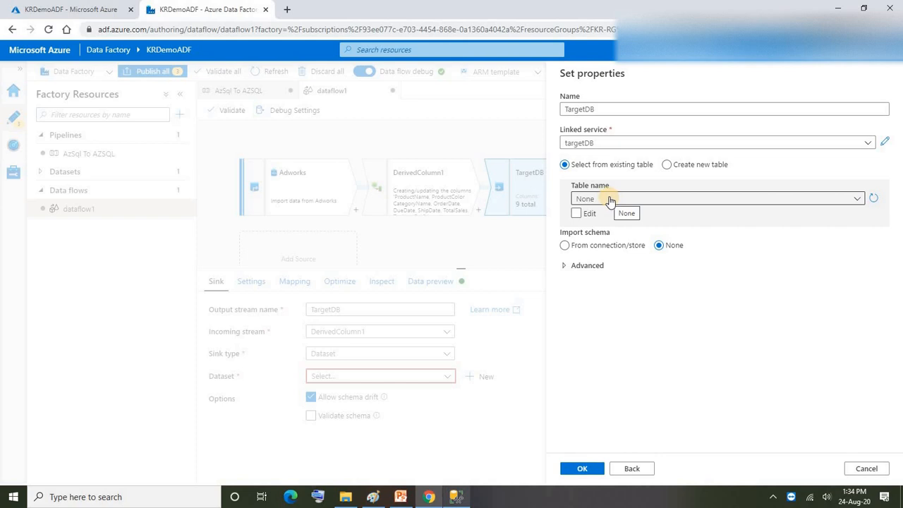
{"action": "left_click", "coordinate": [610, 198]}
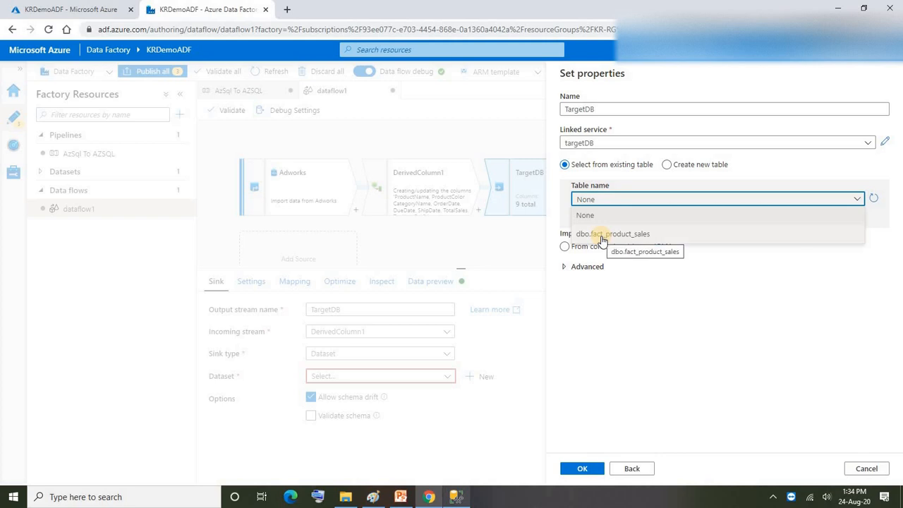
{"action": "left_click", "coordinate": [602, 238]}
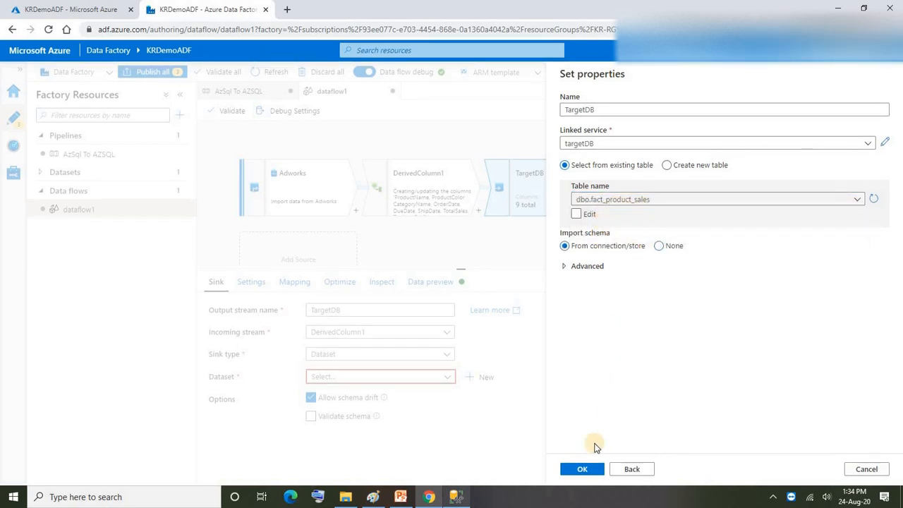
{"action": "left_click", "coordinate": [583, 470]}
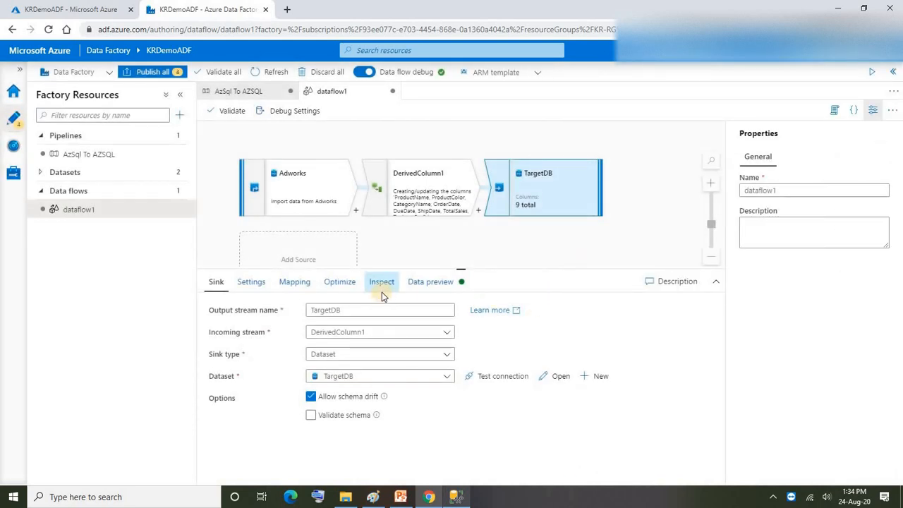
Step: Turn off auto mapping for the TargetDB sink and check the input-to-output column mappings from ProductName through Profit
{"action": "left_click", "coordinate": [296, 283]}
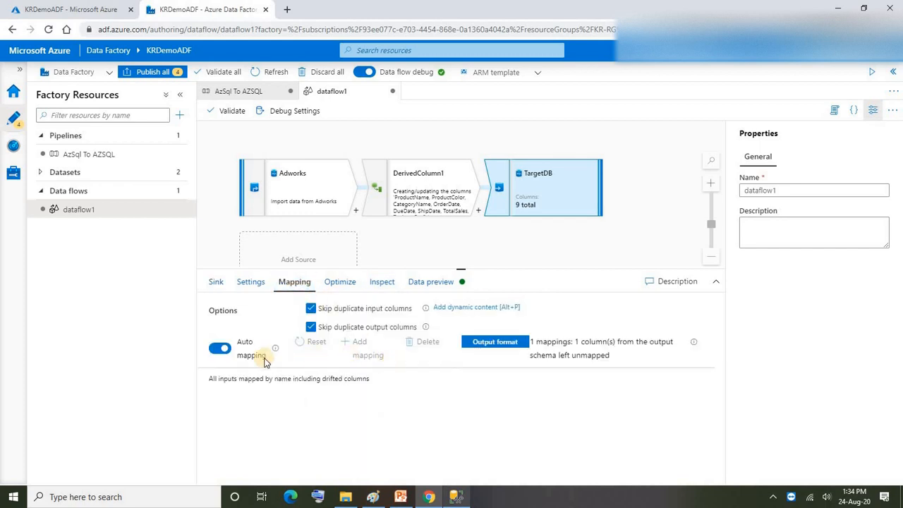
{"action": "left_click", "coordinate": [216, 352]}
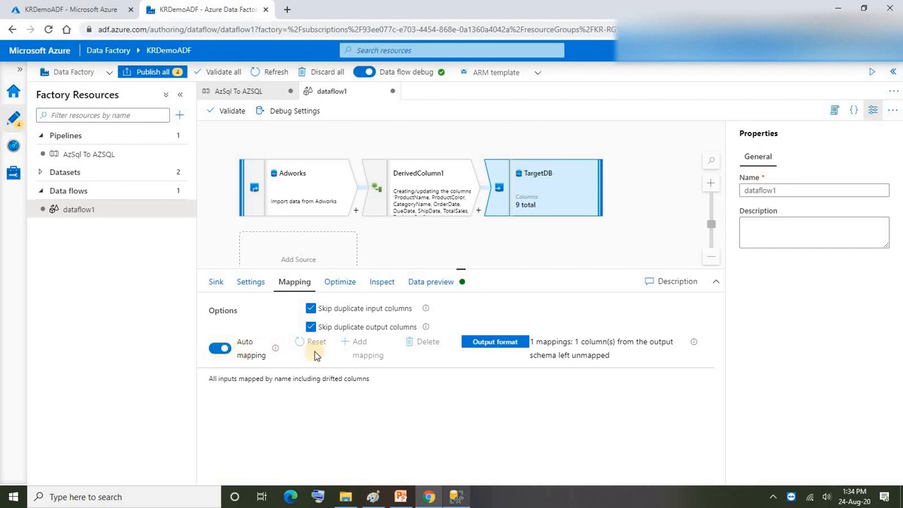
{"action": "left_click", "coordinate": [215, 353]}
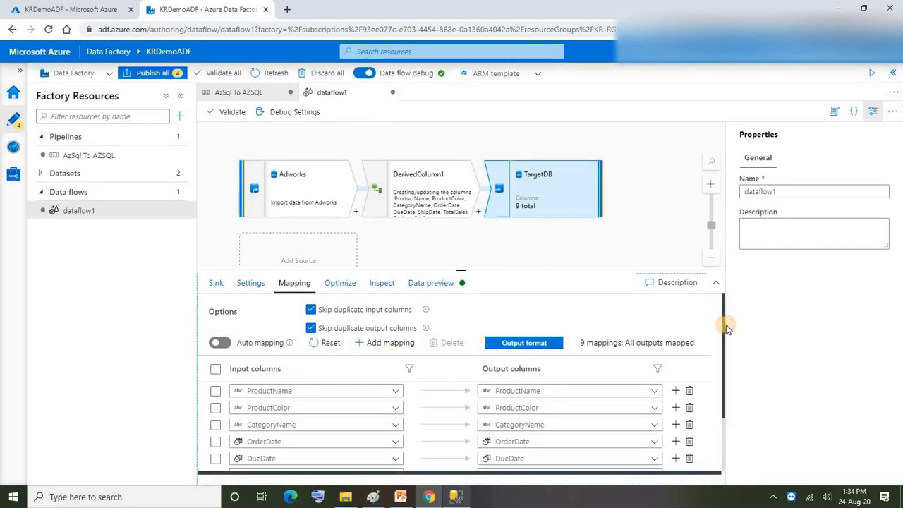
{"action": "left_click_drag", "start_coordinate": [726, 325], "coordinate": [721, 375]}
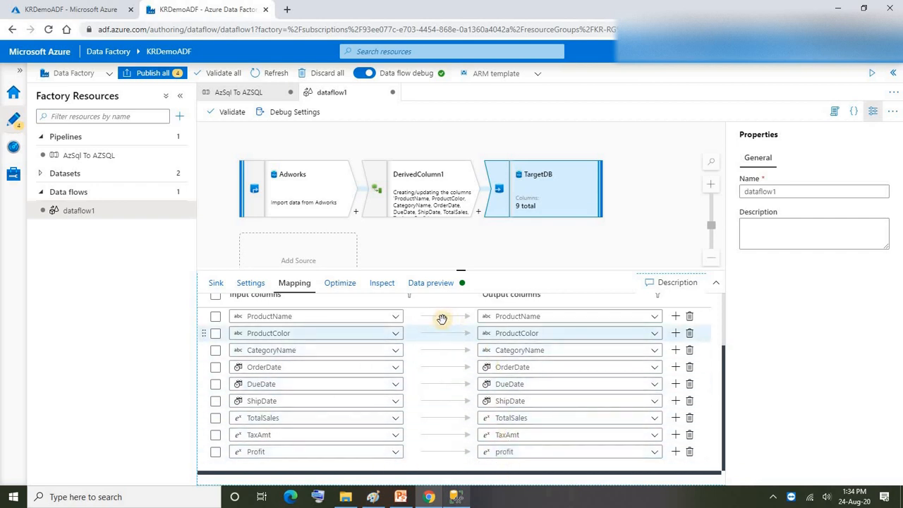
{"action": "scroll", "coordinate": [433, 367], "scroll_direction": "up", "scroll_amount": 2}
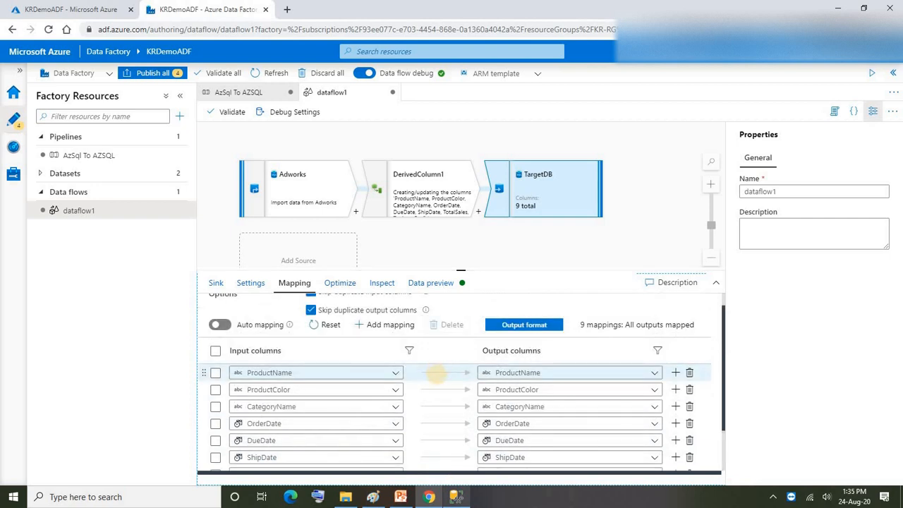
{"action": "scroll", "coordinate": [423, 384], "scroll_direction": "down", "scroll_amount": 2}
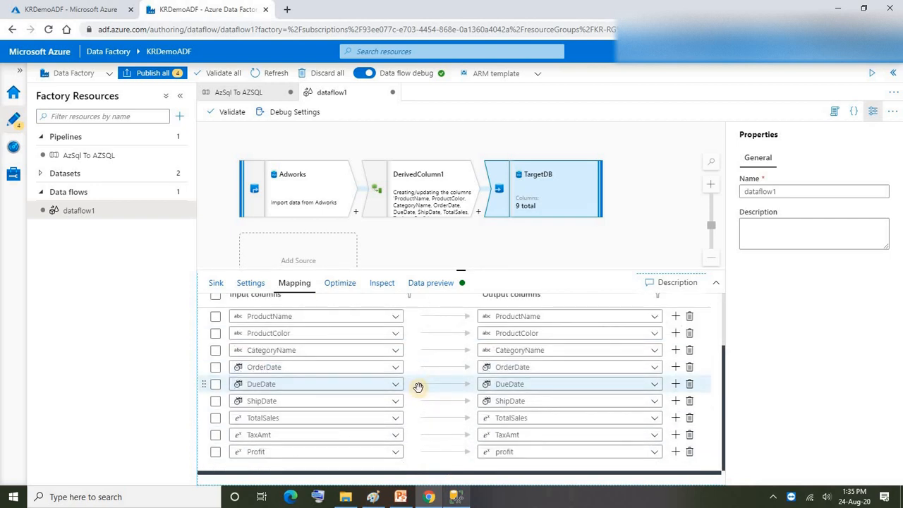
{"action": "scroll", "coordinate": [395, 367], "scroll_direction": "up", "scroll_amount": 3}
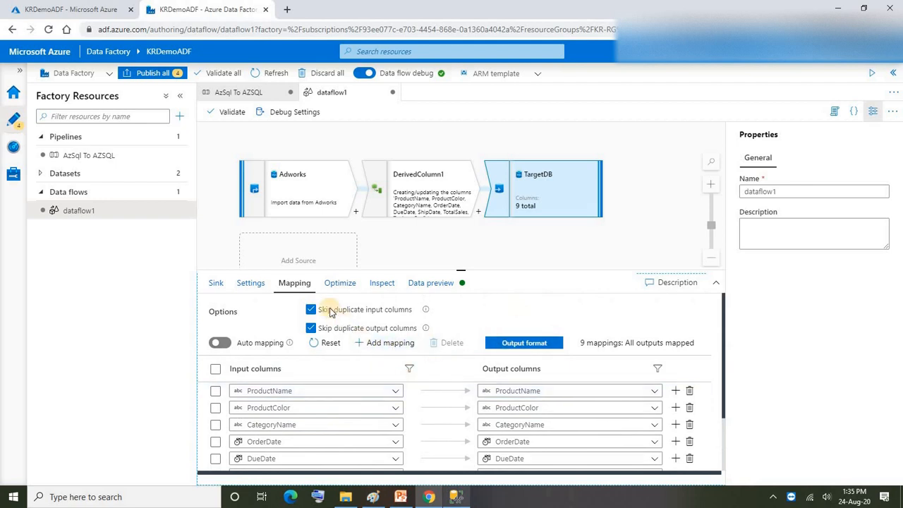
Step: Return to the AzSql To AZSQL pipeline, select its dataflow1 activity and start a debug run
{"action": "left_click", "coordinate": [305, 197]}
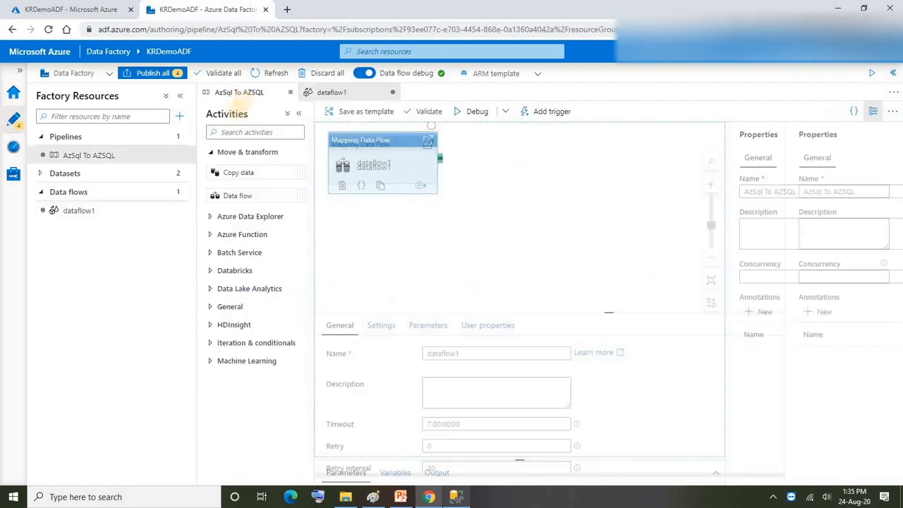
{"action": "left_click", "coordinate": [242, 93]}
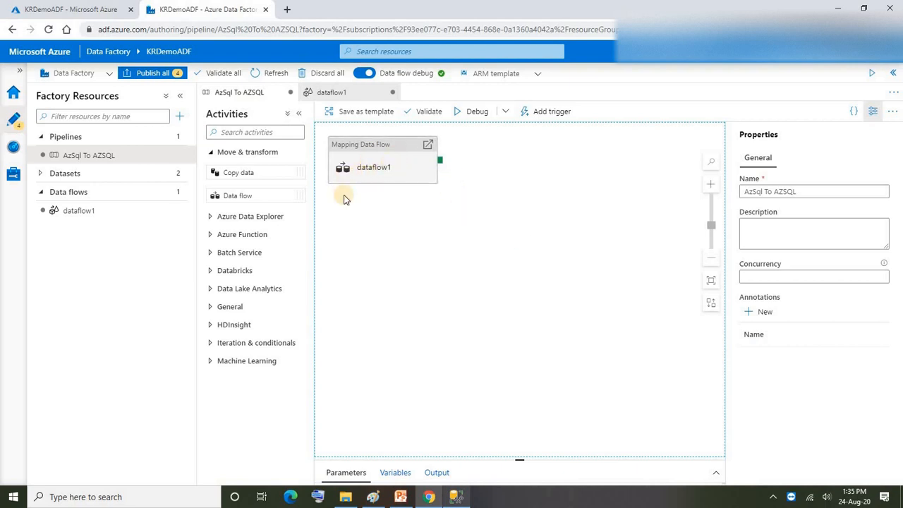
{"action": "left_click", "coordinate": [384, 147]}
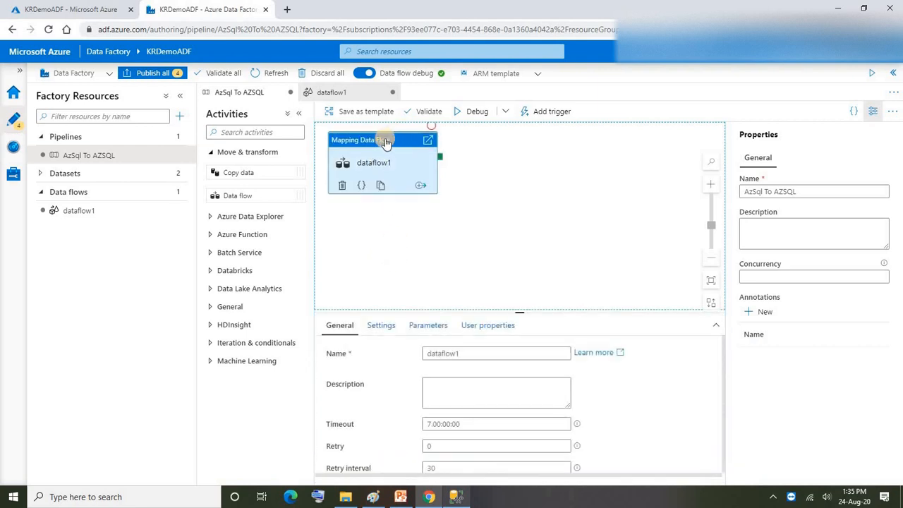
{"action": "left_click", "coordinate": [473, 113]}
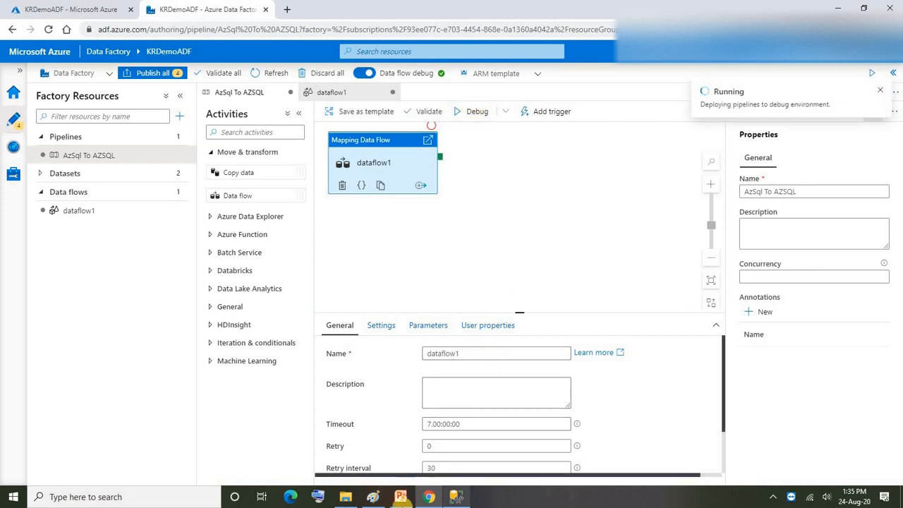
Step: Switch to the PowerPoint presentation and examine the table relationship diagram on slide 12
{"action": "left_click", "coordinate": [401, 497]}
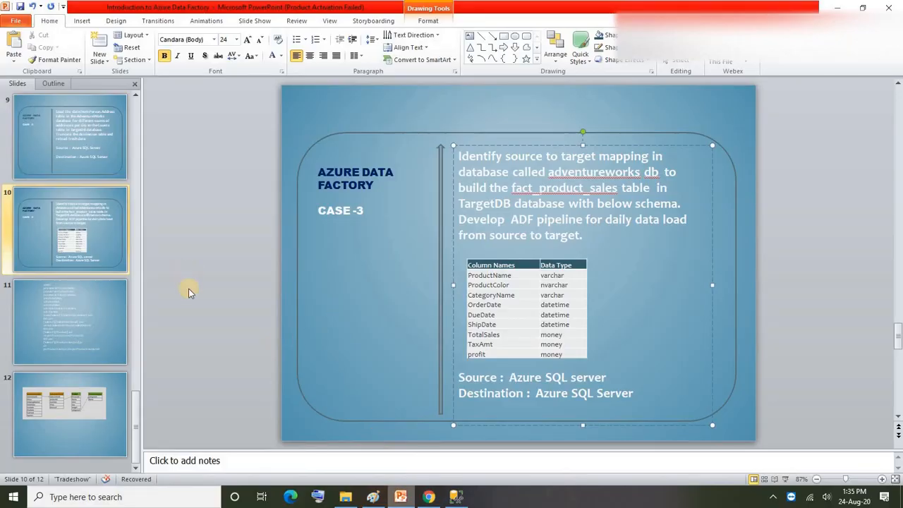
{"action": "left_click", "coordinate": [99, 420]}
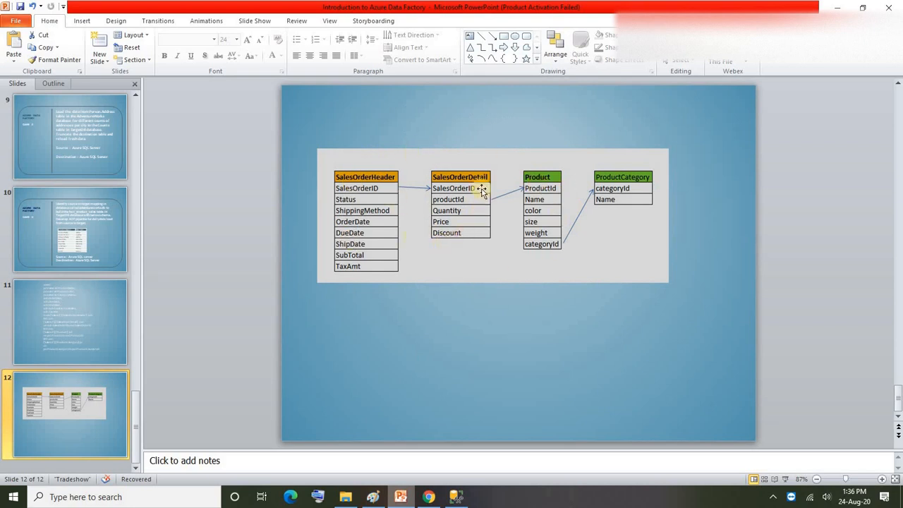
{"action": "left_click", "coordinate": [344, 231]}
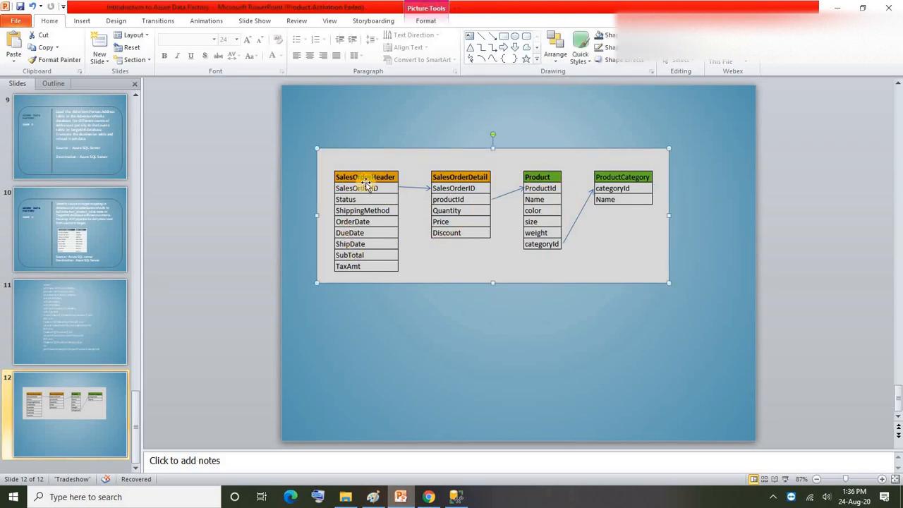